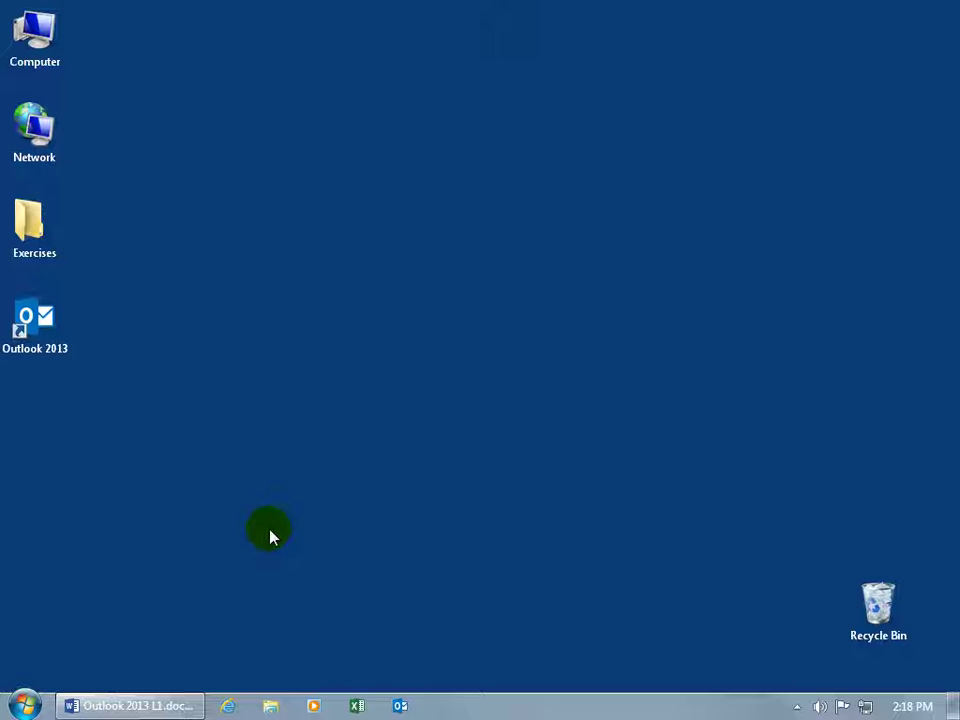
# Step: Launch Outlook 2013 and choose 'Manual setup or additional server types' in Add Account
pyautogui.doubleClick(36, 330)
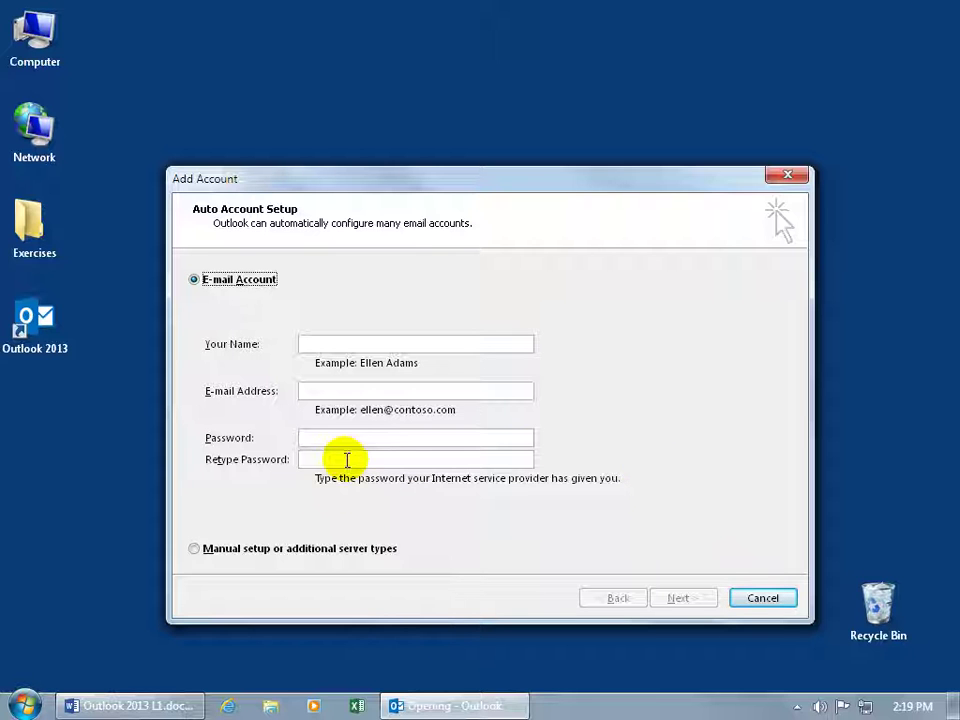
pyautogui.click(195, 549)
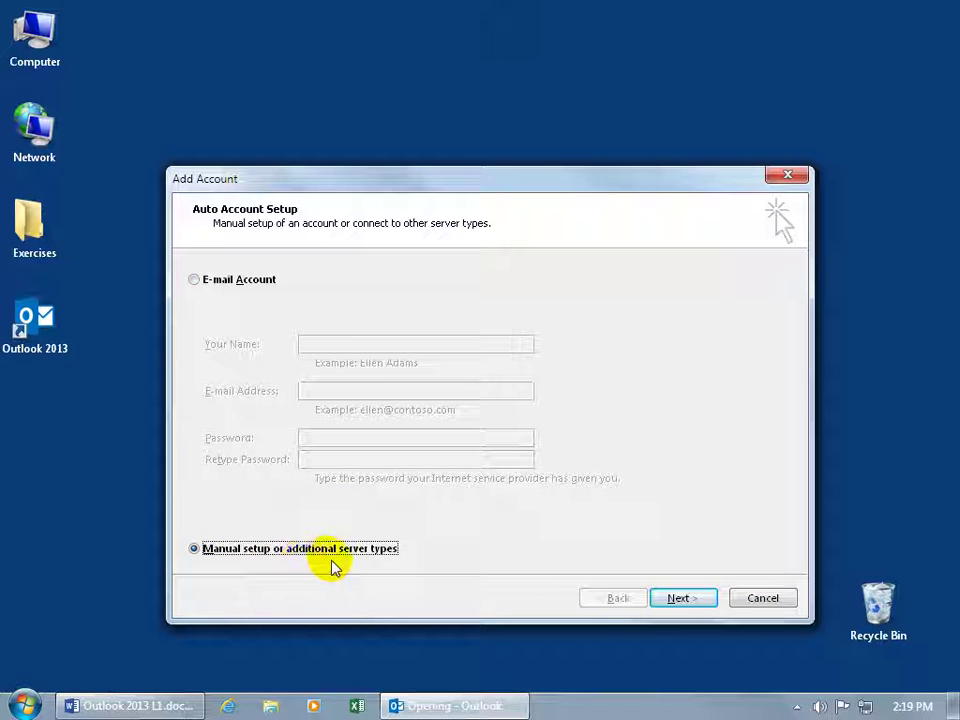
# Step: Advance to the Choose Service page and select a POP or IMAP account
pyautogui.click(676, 600)
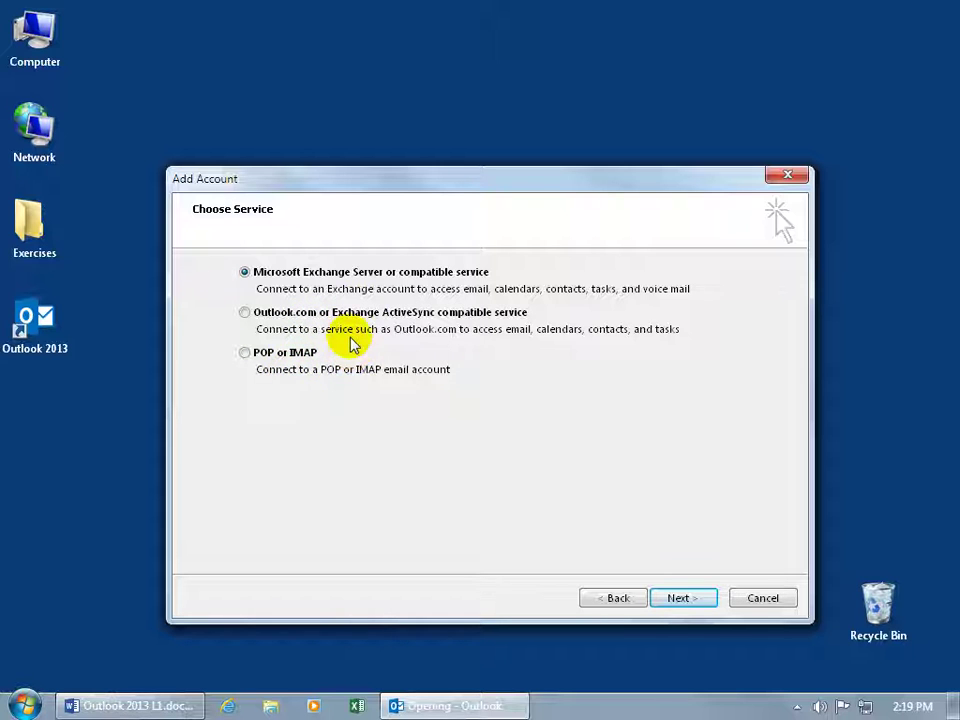
pyautogui.click(245, 353)
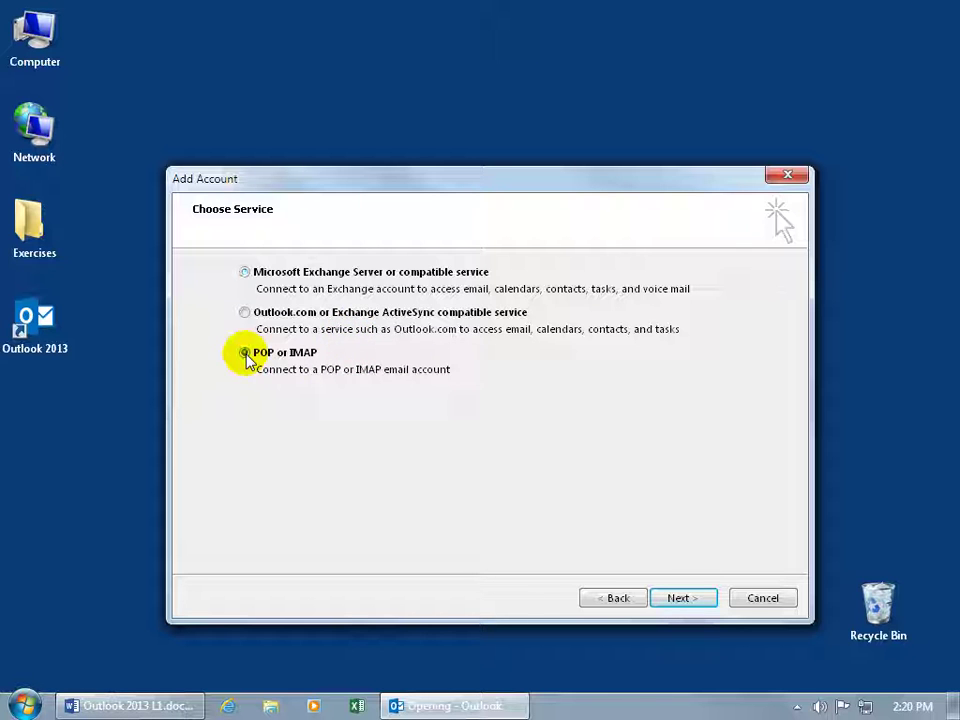
# Step: Enter the account holder's full name and yahoo.com e-mail address, keeping POP3 as the account type
pyautogui.click(672, 597)
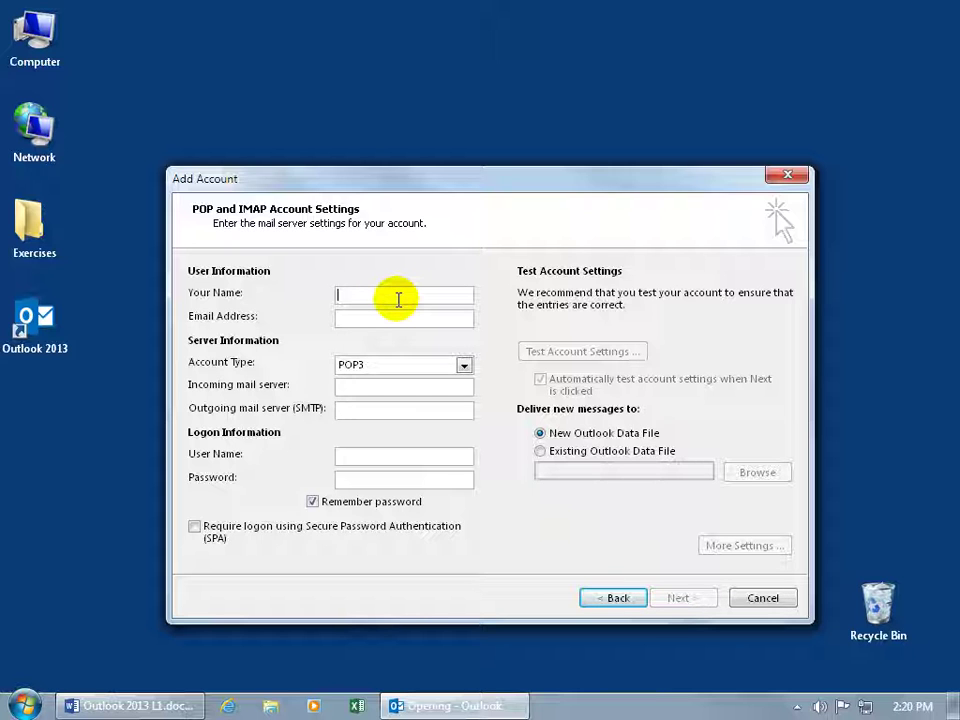
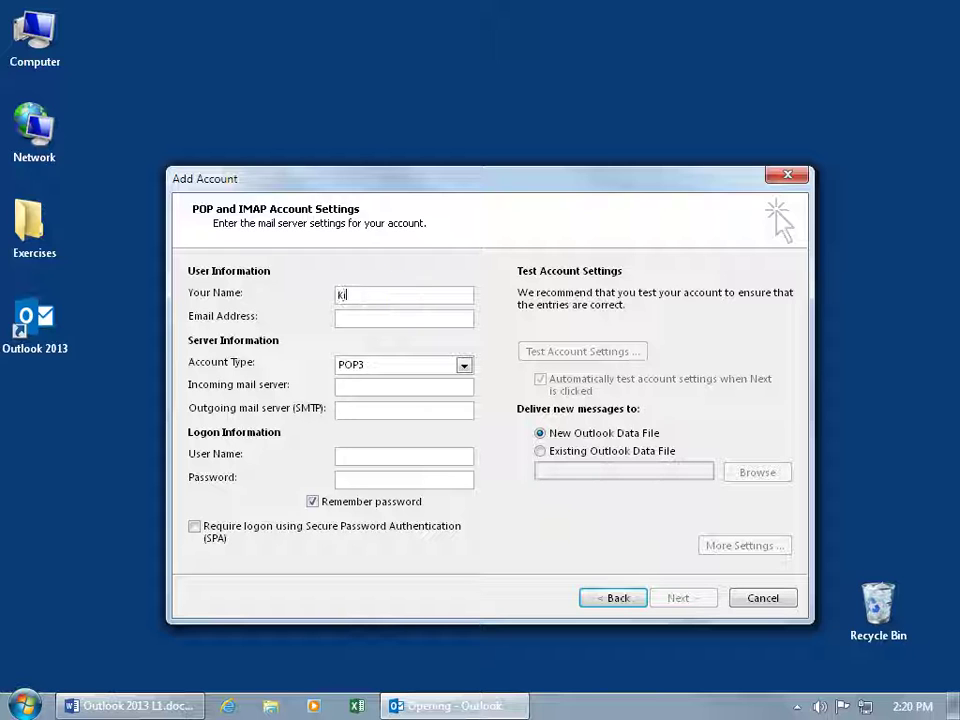
pyautogui.click(404, 318)
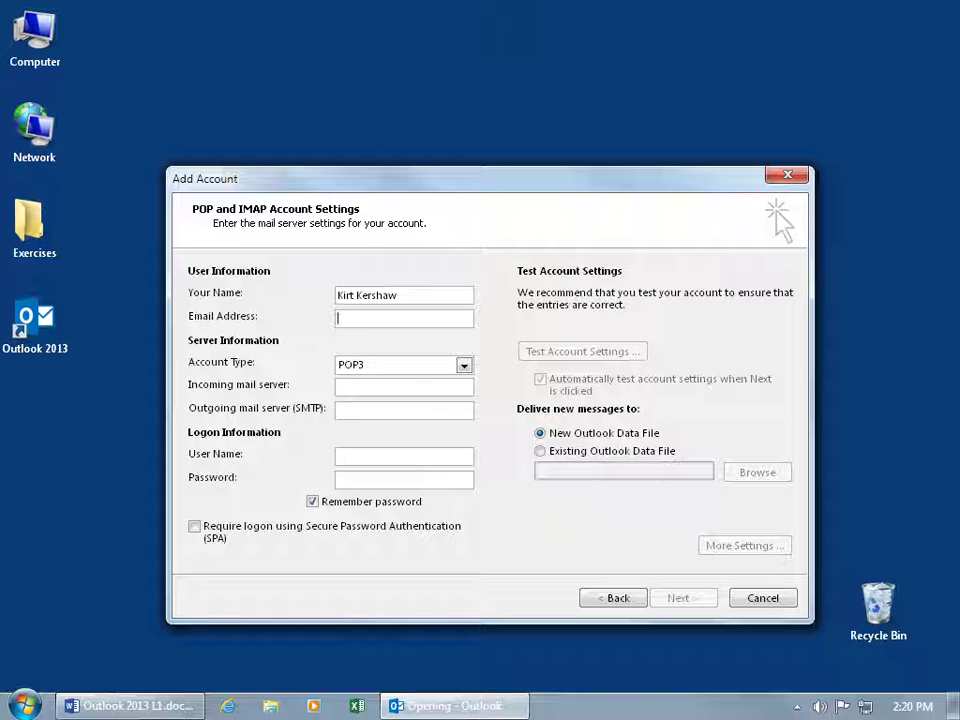
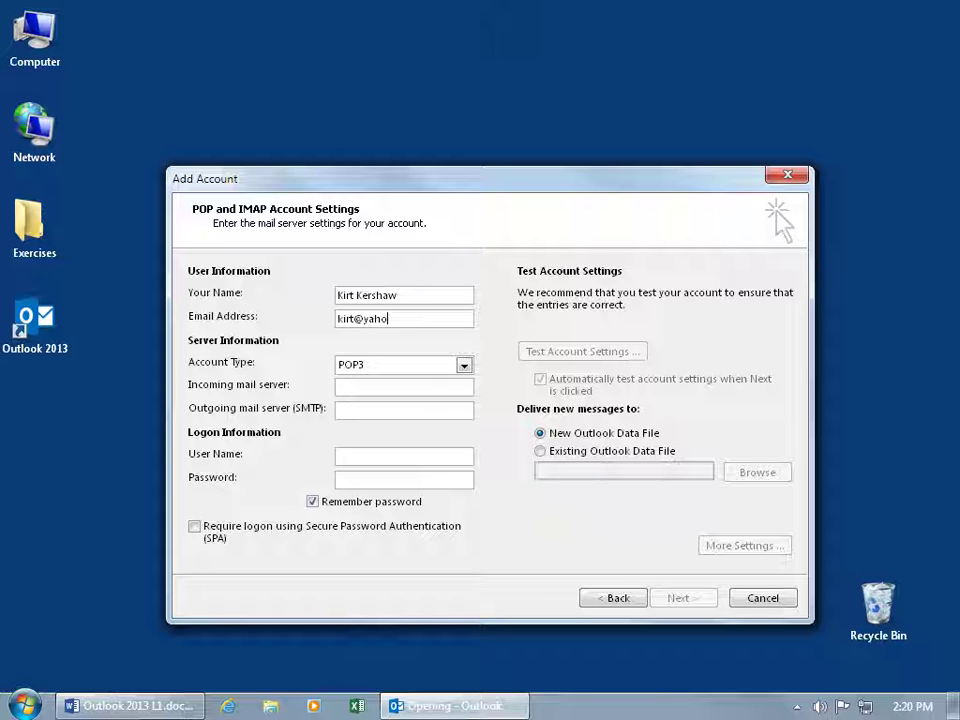
pyautogui.press('Tab')
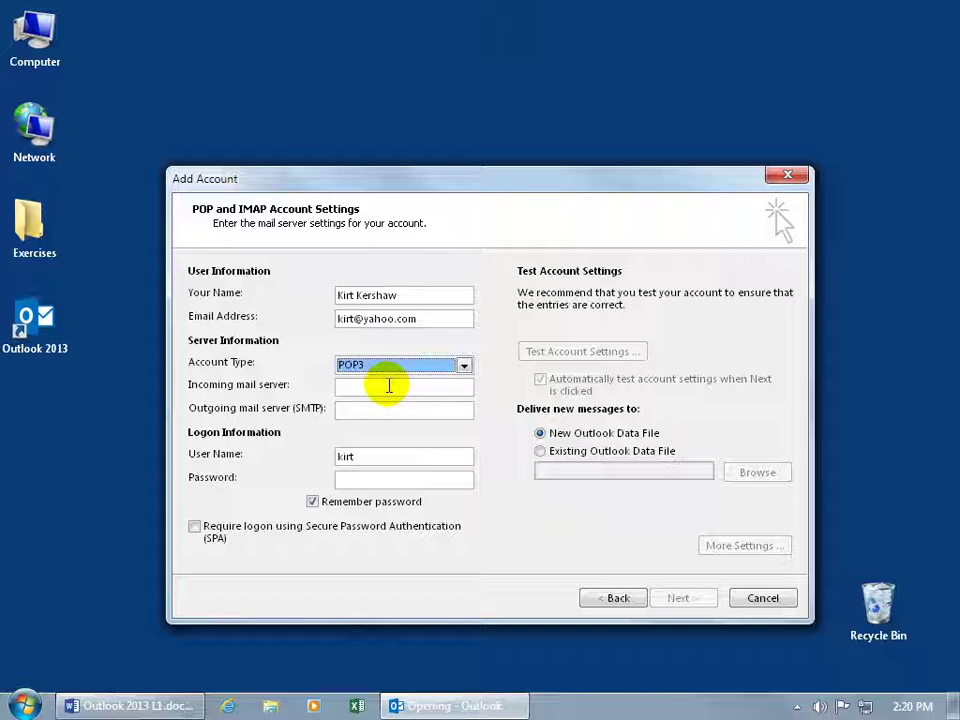
pyautogui.click(464, 366)
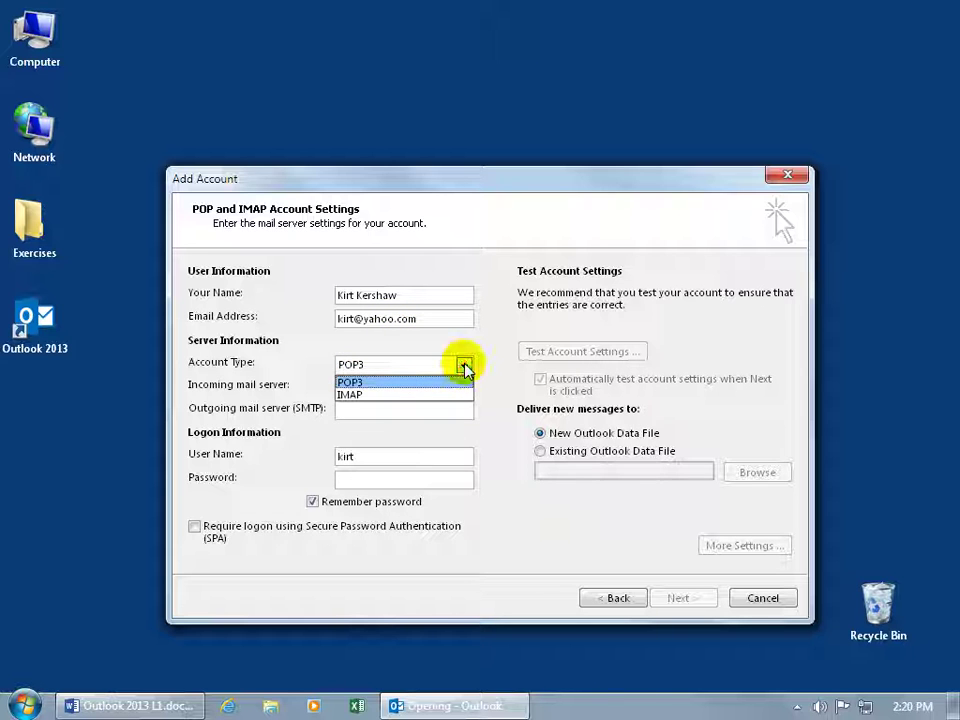
pyautogui.click(438, 383)
pyautogui.click(430, 386)
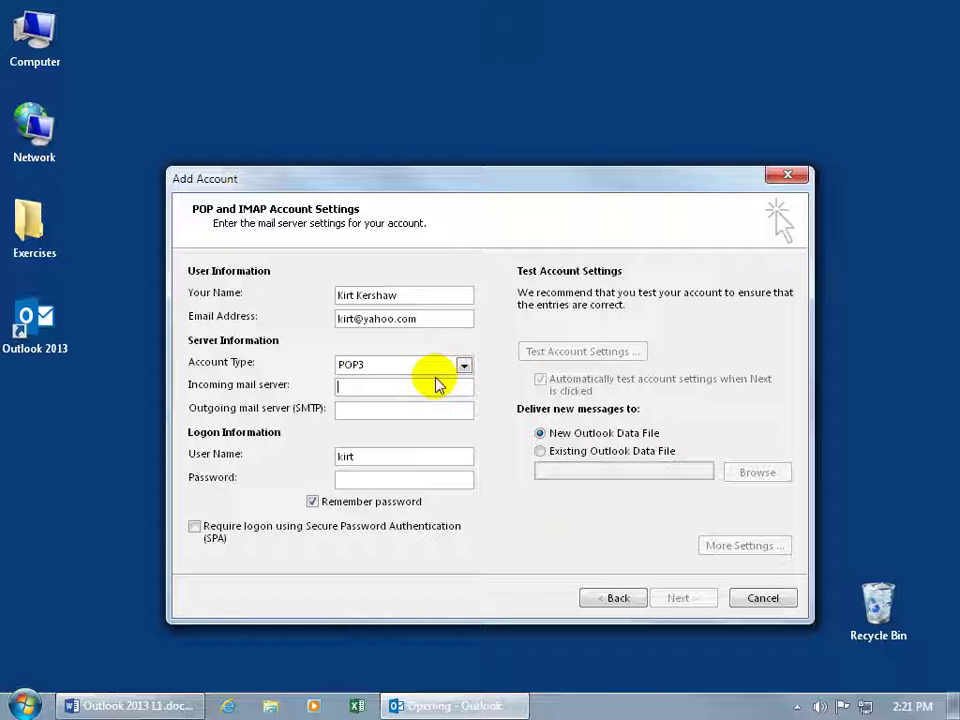
# Step: Set both mail servers to mail.yahoo.com, append '+yahoo' to the user name, and enter the password
pyautogui.write('ma')
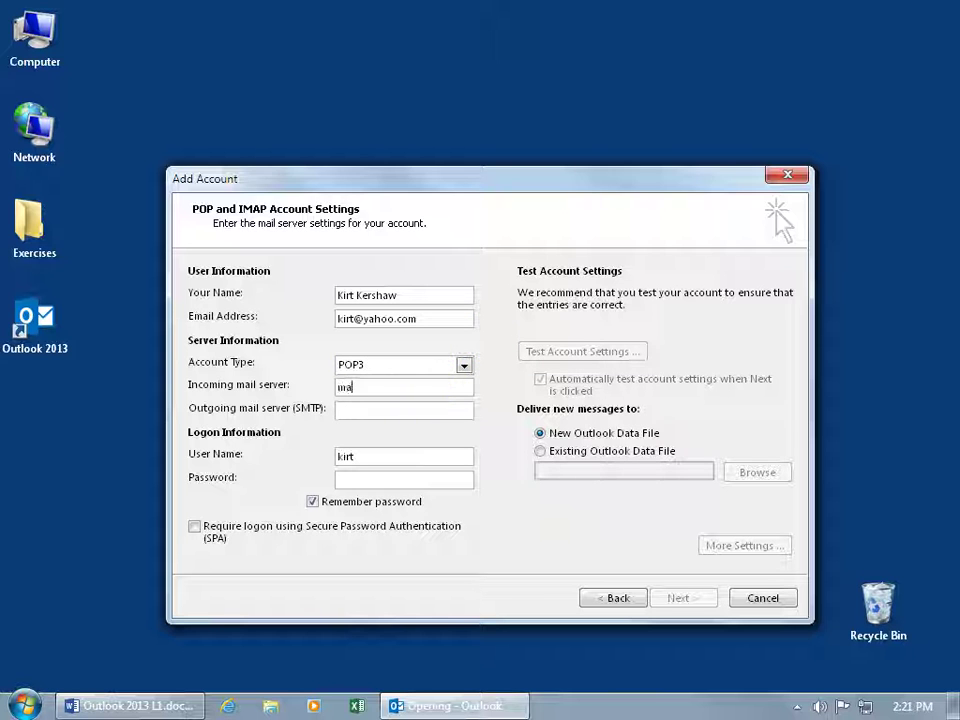
pyautogui.write('il.yahoo.com')
pyautogui.press('Tab')
pyautogui.write('mail.yahoo.com')
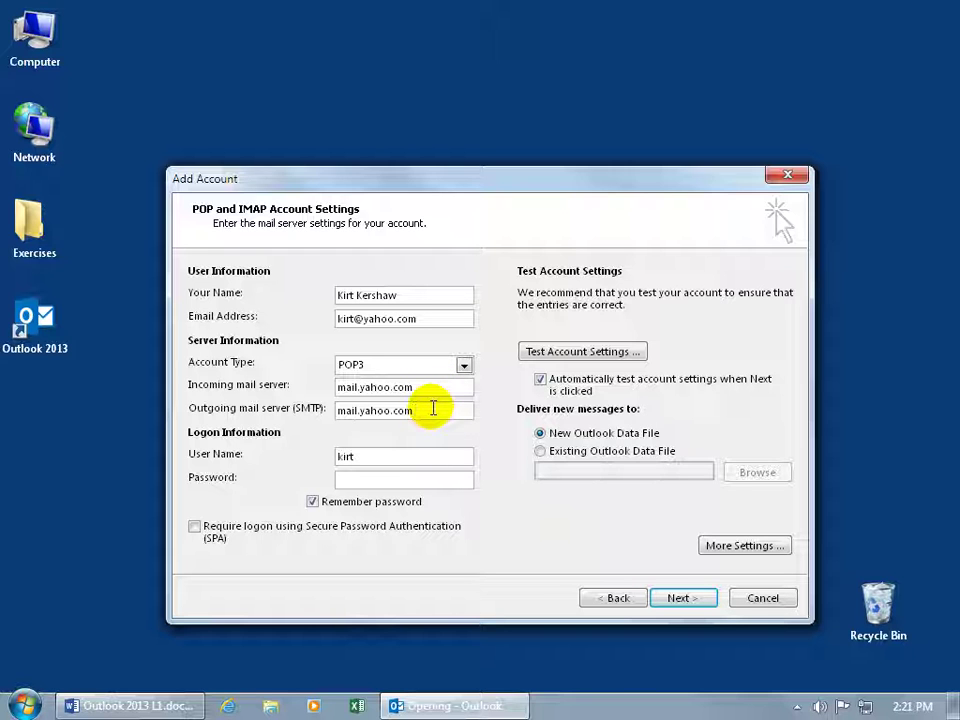
pyautogui.click(404, 453)
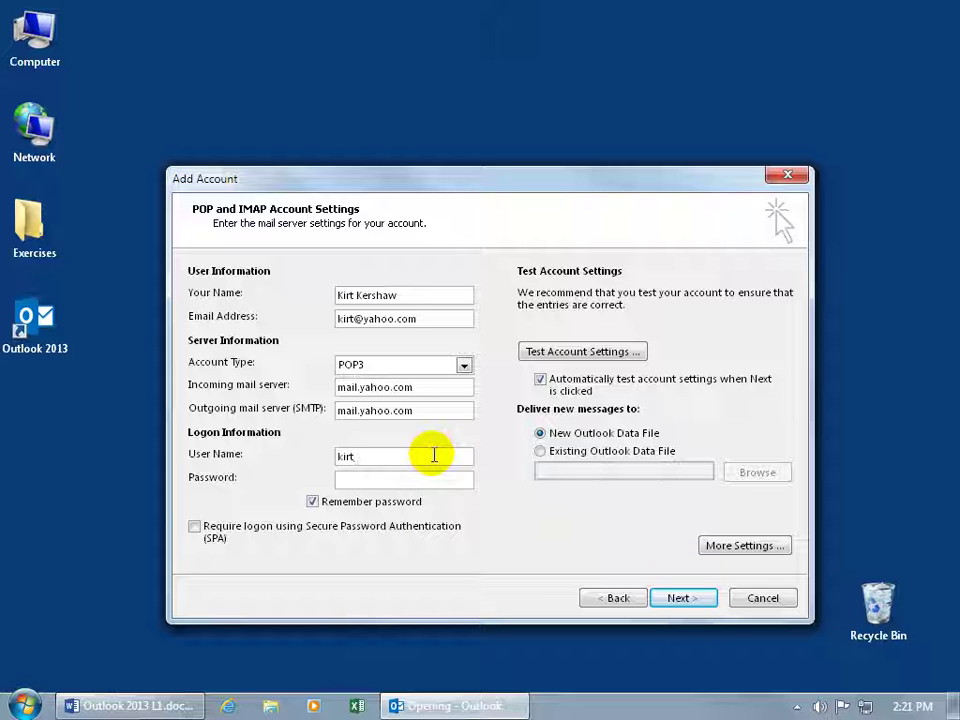
pyautogui.write('+')
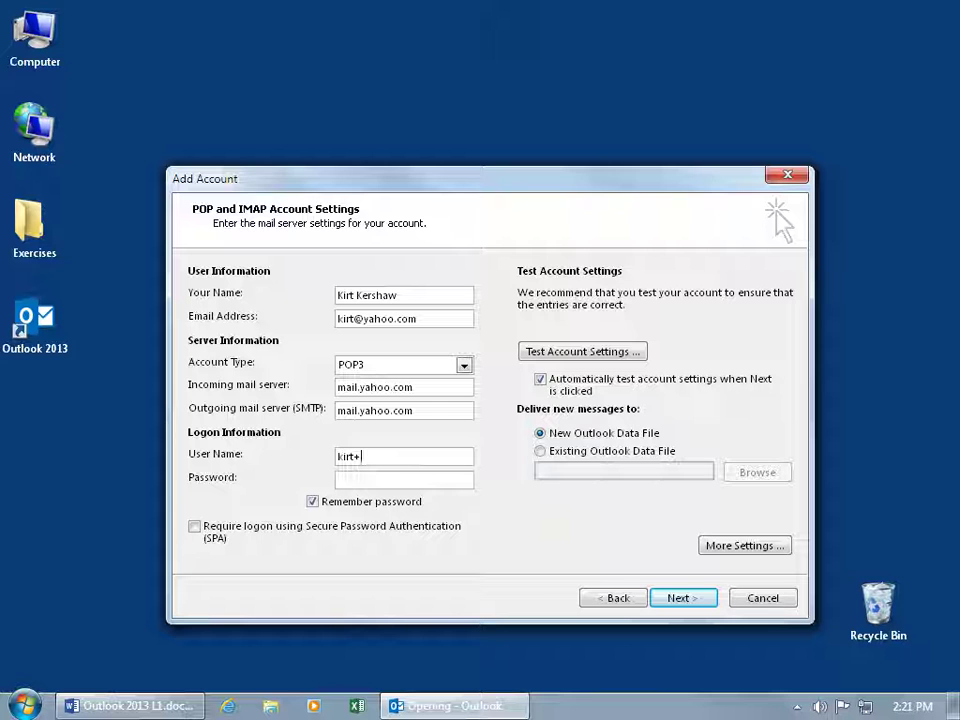
pyautogui.write('yahoocom')
pyautogui.click(446, 480)
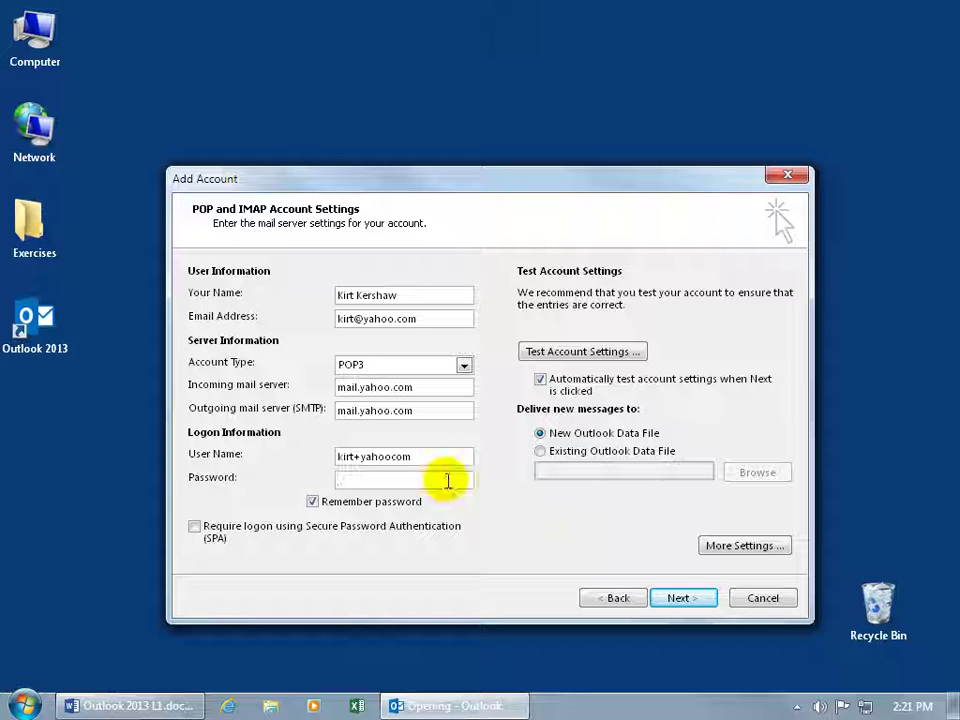
pyautogui.write('****')
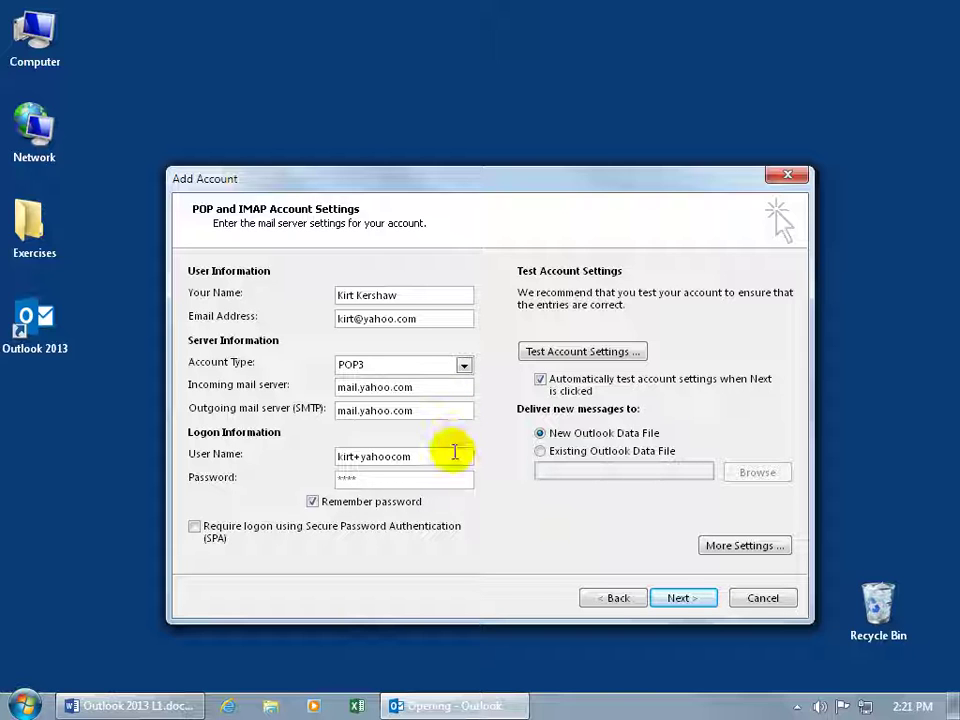
# Step: In More Settings, tick 'My outgoing server (SMTP) requires authentication' on the Outgoing Server tab
pyautogui.click(735, 548)
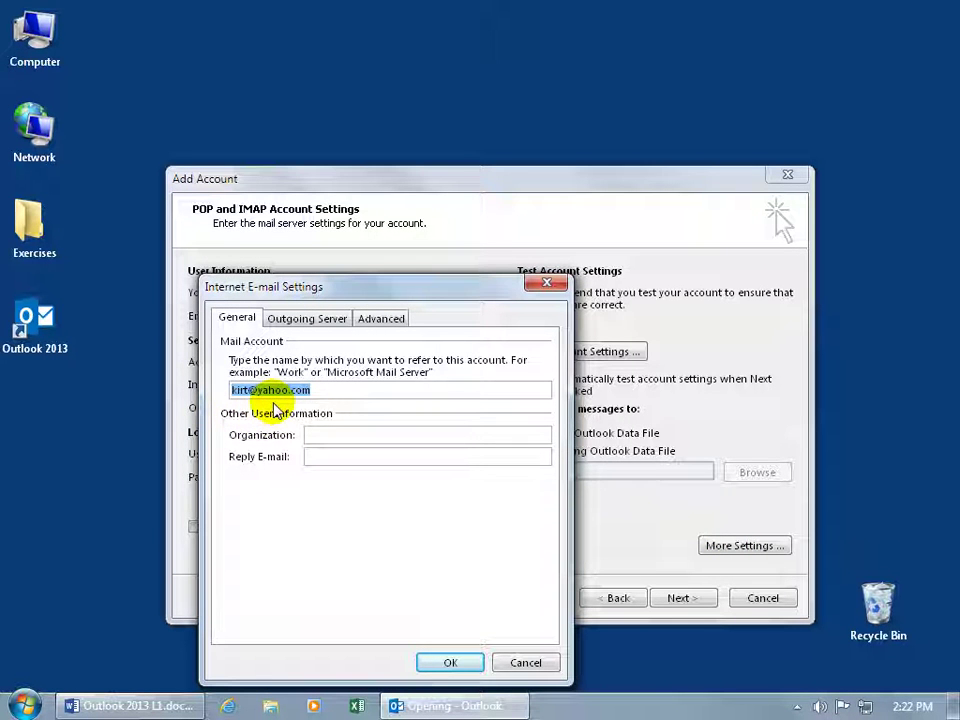
pyautogui.moveTo(317, 288); pyautogui.dragTo(444, 334)
pyautogui.moveTo(387, 326); pyautogui.dragTo(383, 326)
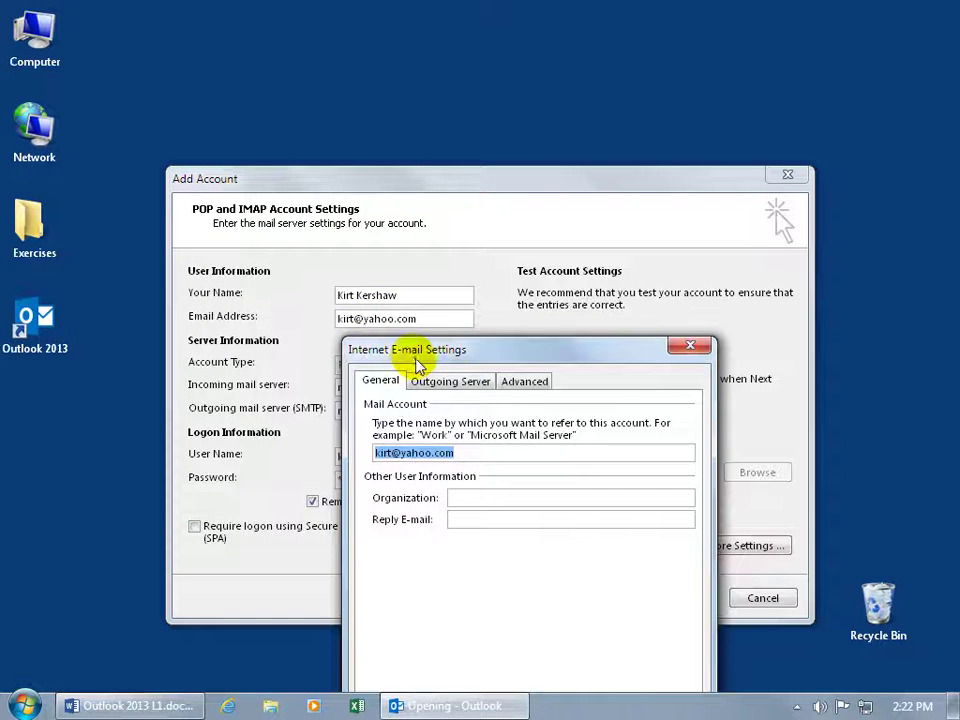
pyautogui.click(450, 382)
pyautogui.moveTo(536, 352); pyautogui.dragTo(518, 210)
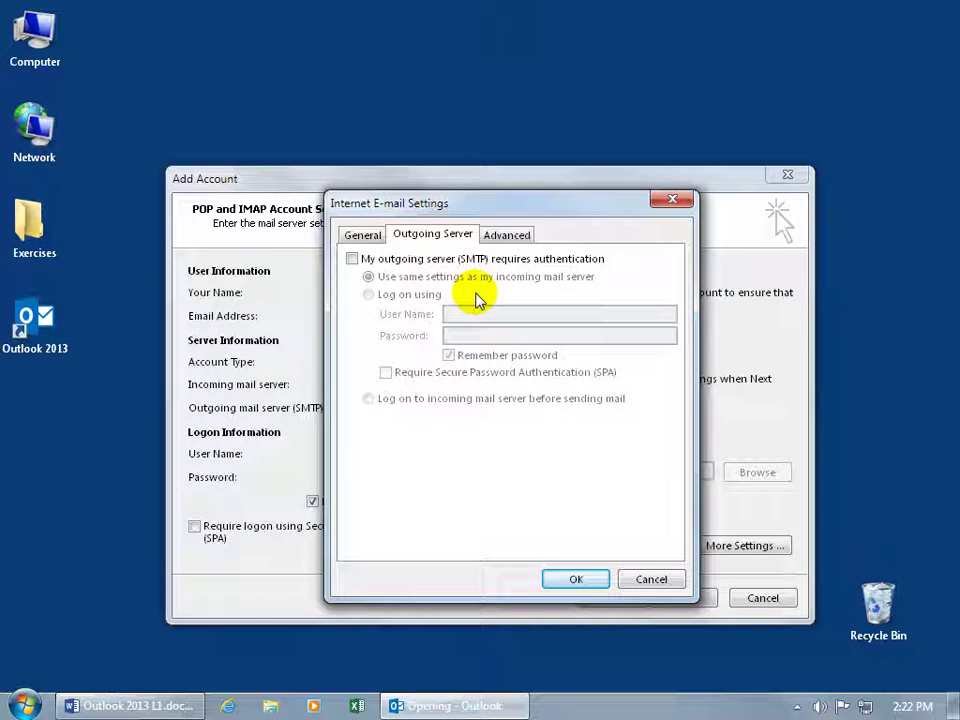
pyautogui.click(351, 259)
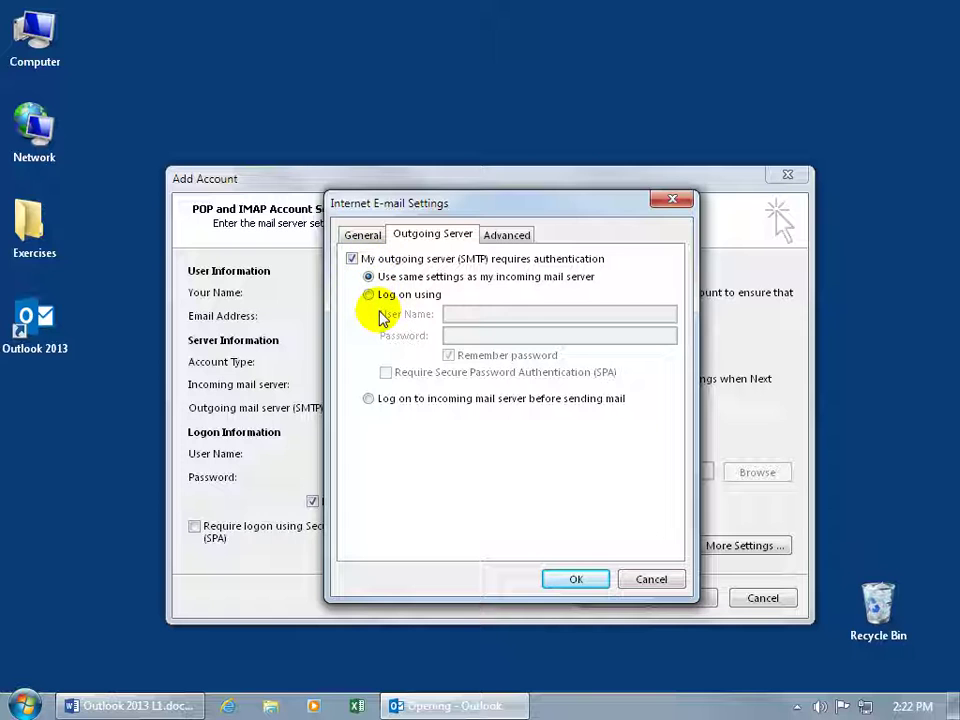
# Step: Review the Advanced tab, keeping incoming POP3 port 110 and outgoing SMTP port 25
pyautogui.click(519, 238)
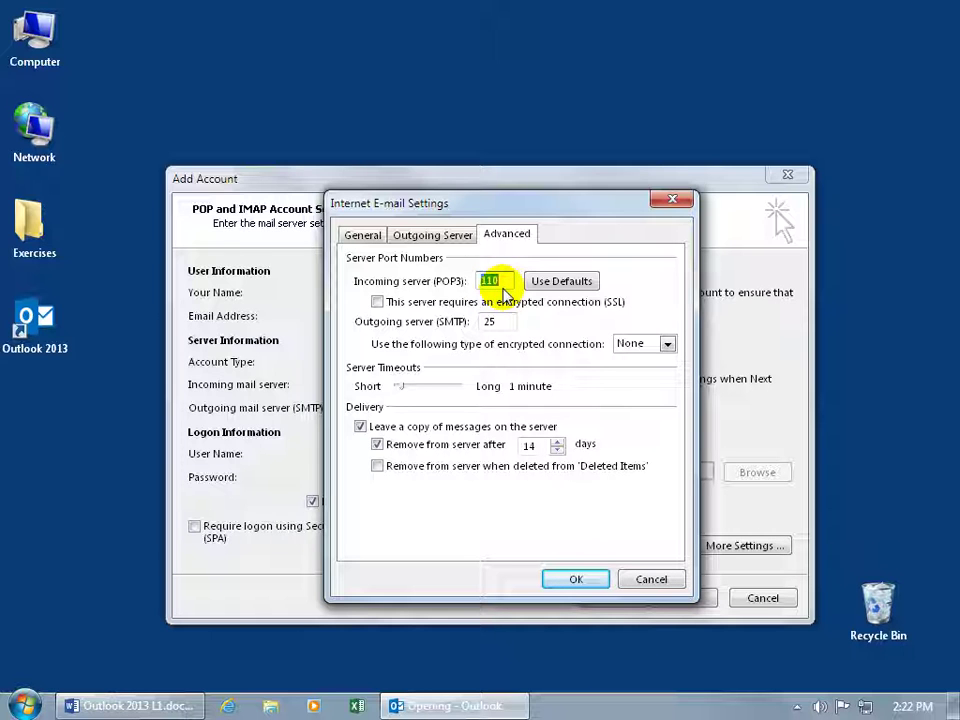
pyautogui.click(505, 323)
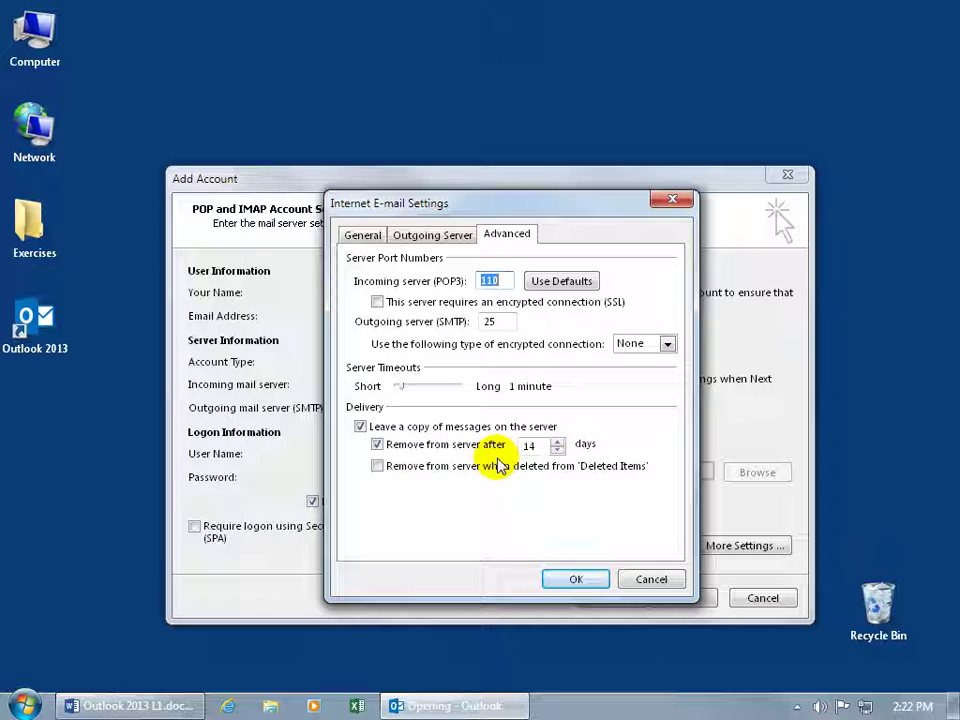
# Step: Save the extra settings, run Test Account Settings, then stop and close it after POP3 logon fails
pyautogui.click(575, 580)
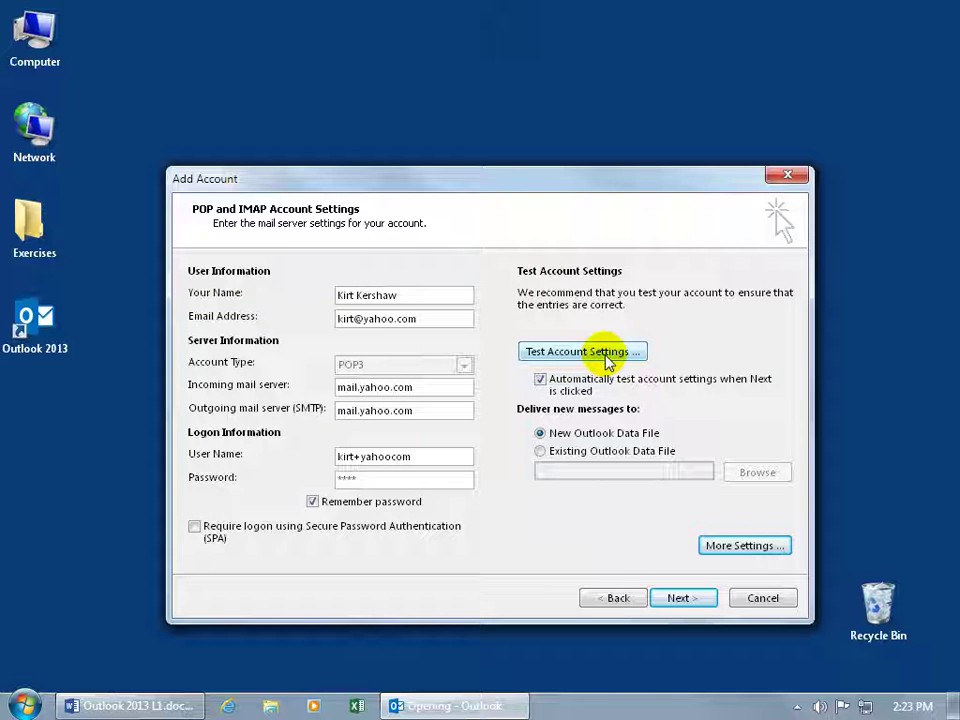
pyautogui.click(606, 358)
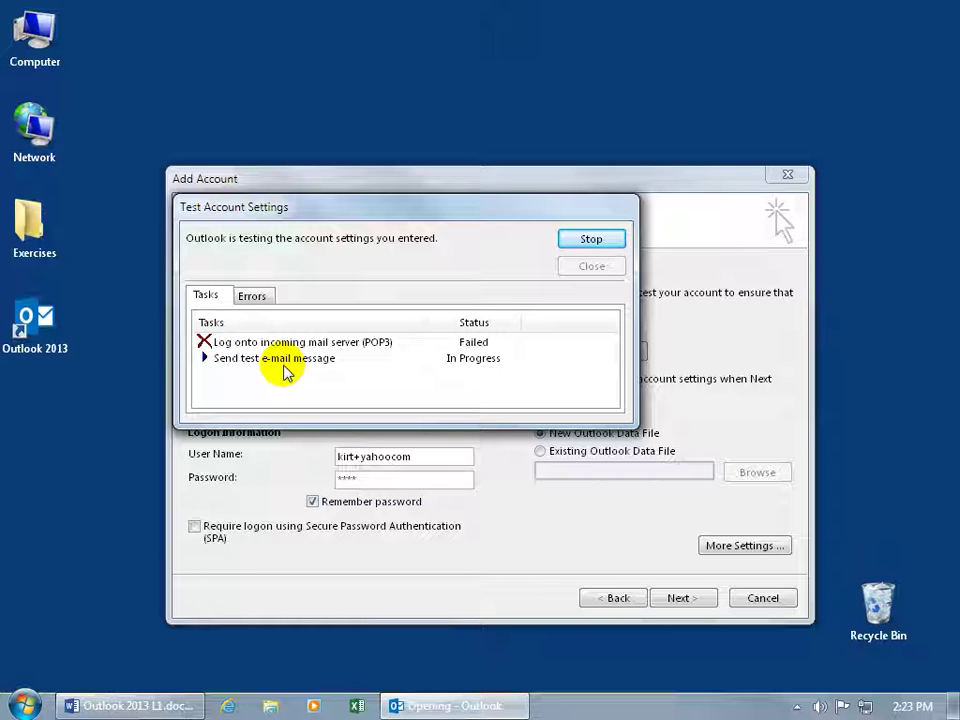
pyautogui.click(603, 246)
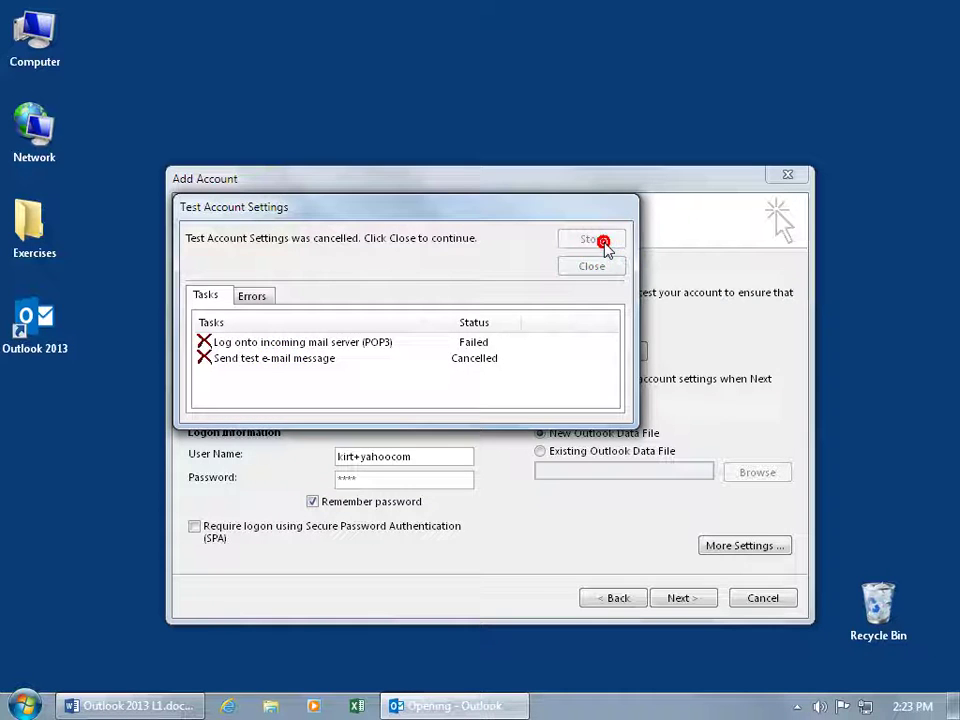
pyautogui.click(596, 266)
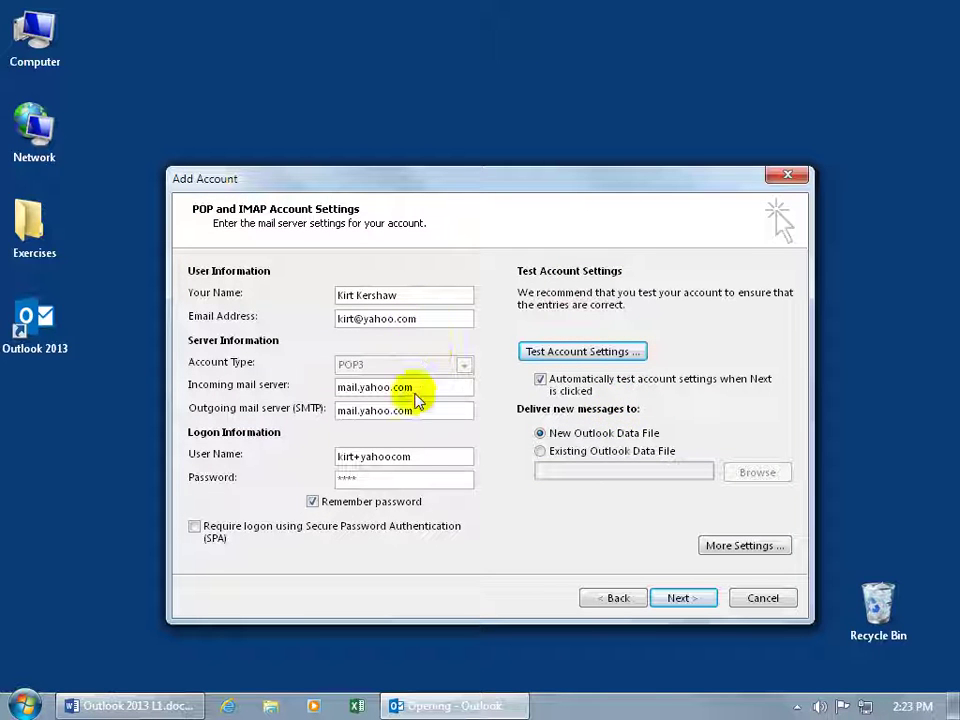
pyautogui.click(722, 549)
pyautogui.click(538, 283)
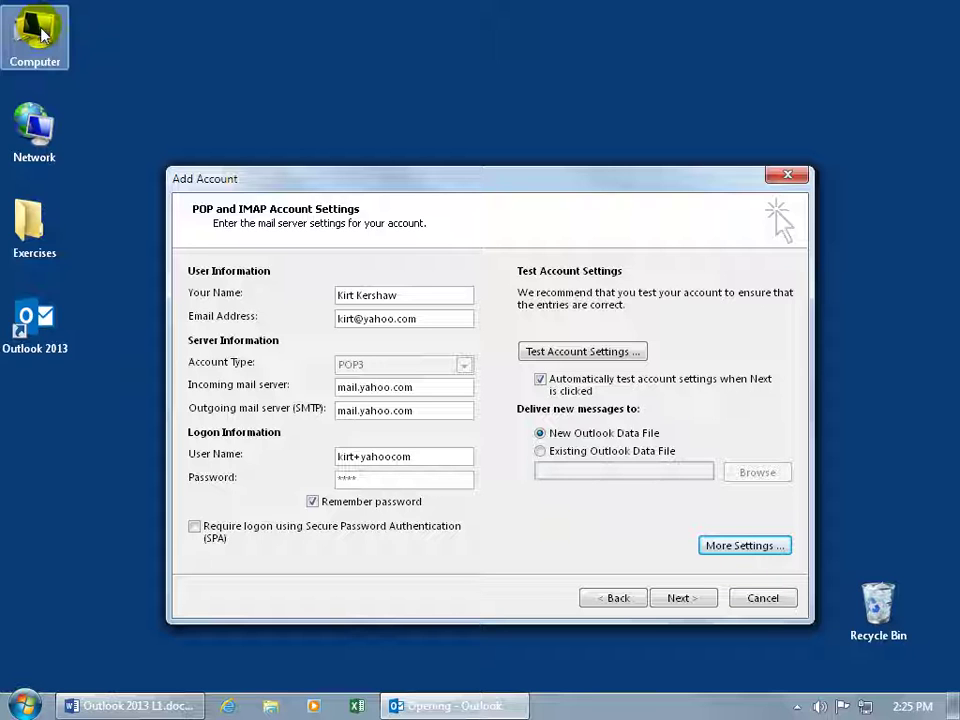
# Step: Browse Libraries > Documents > Outlook Files and select the 2.43 MB Outlook.pst file
pyautogui.doubleClick(36, 216)
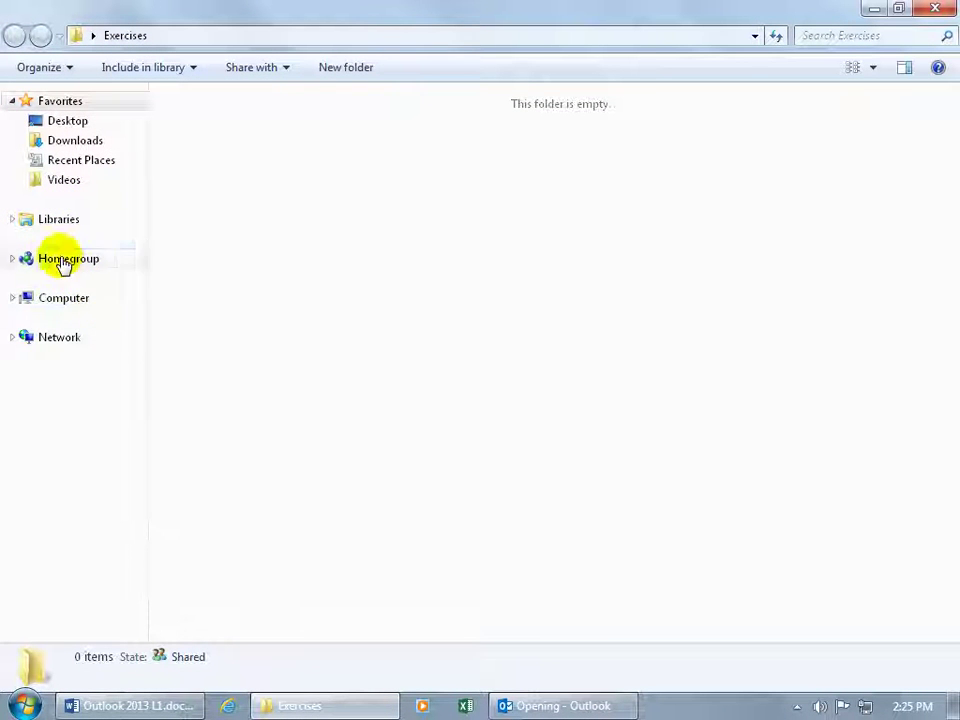
pyautogui.click(48, 228)
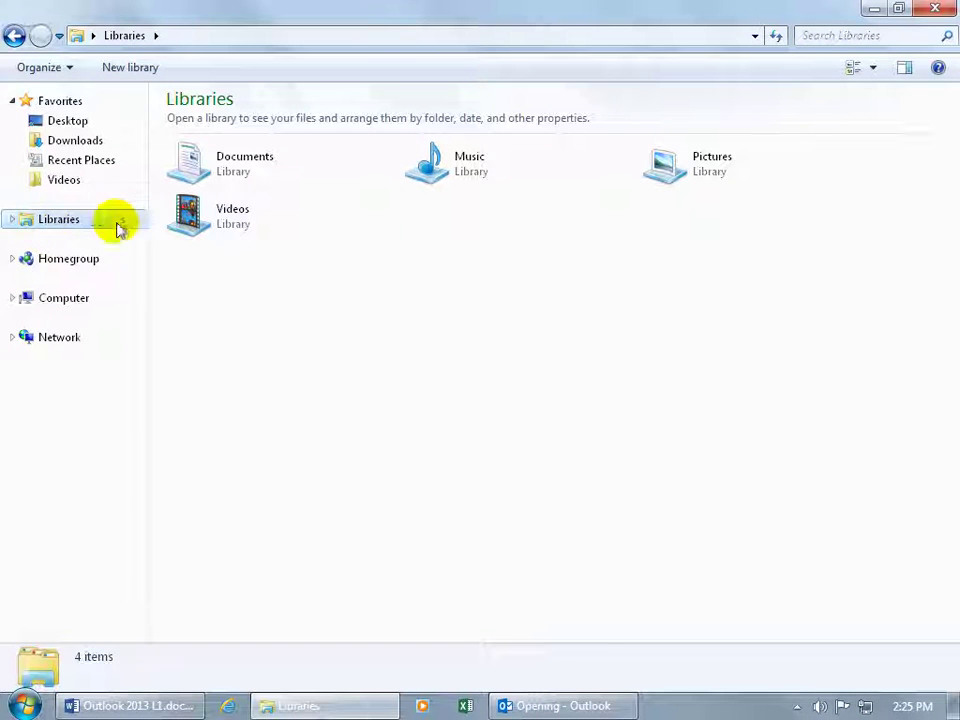
pyautogui.doubleClick(240, 174)
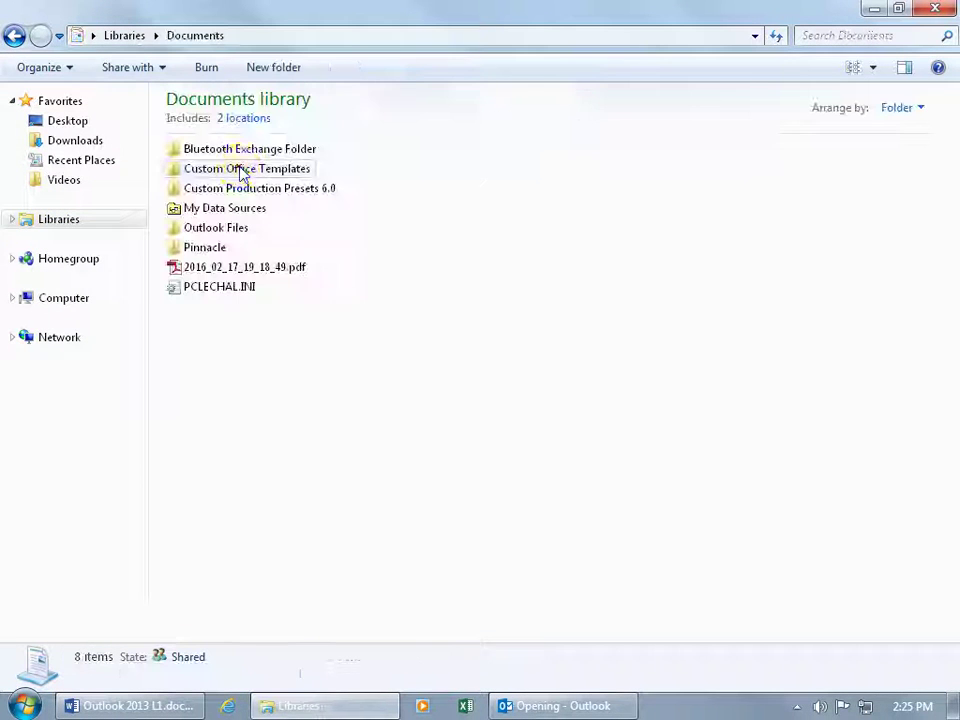
pyautogui.doubleClick(220, 229)
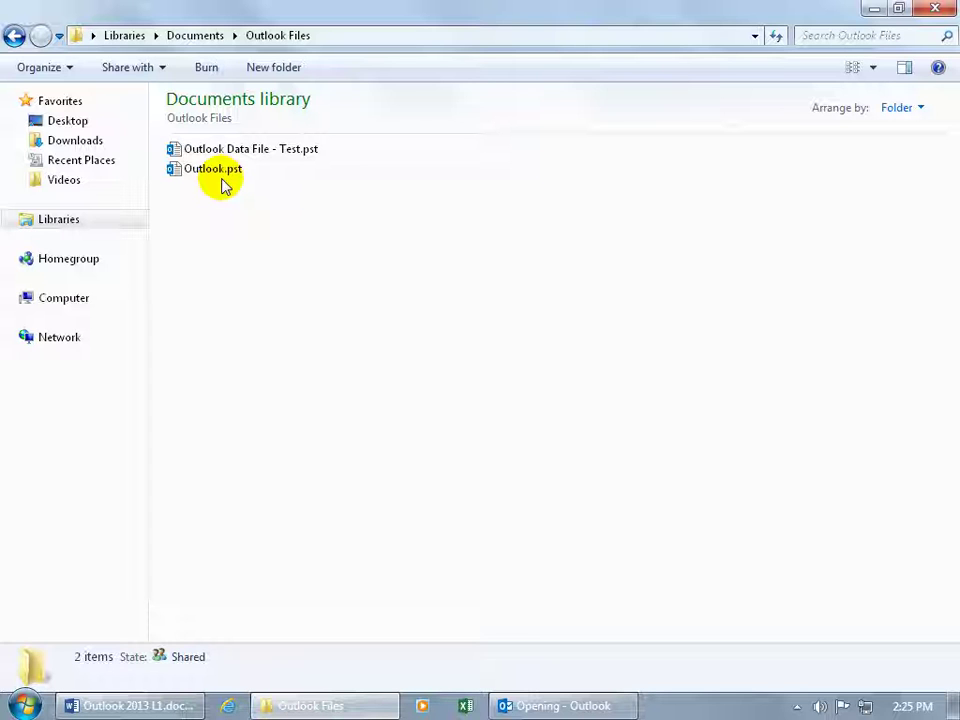
pyautogui.moveTo(213, 176)
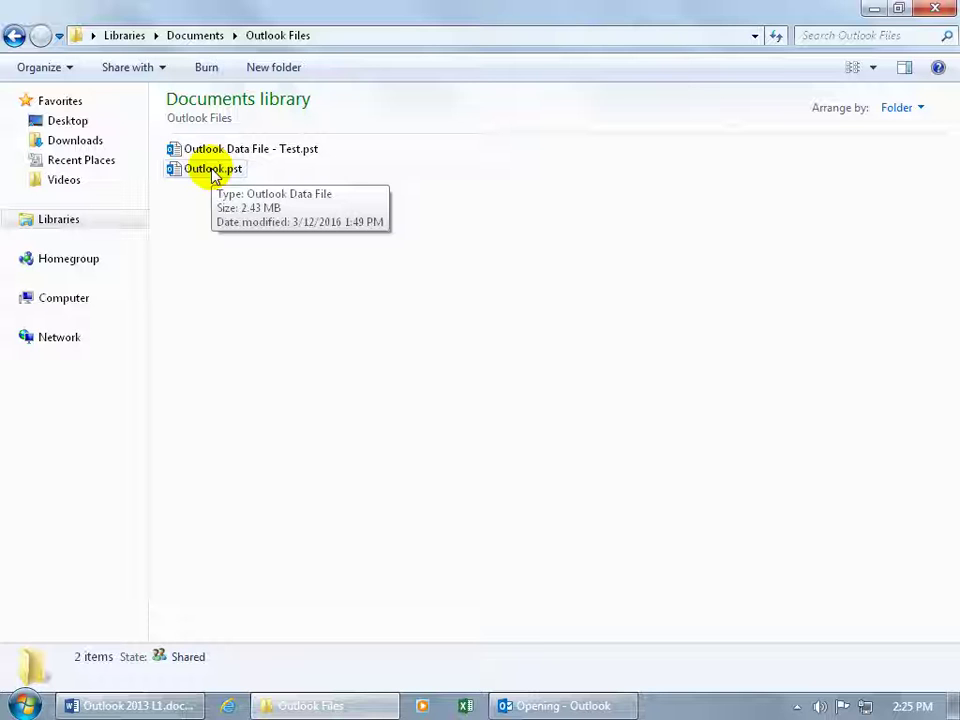
pyautogui.click(212, 172)
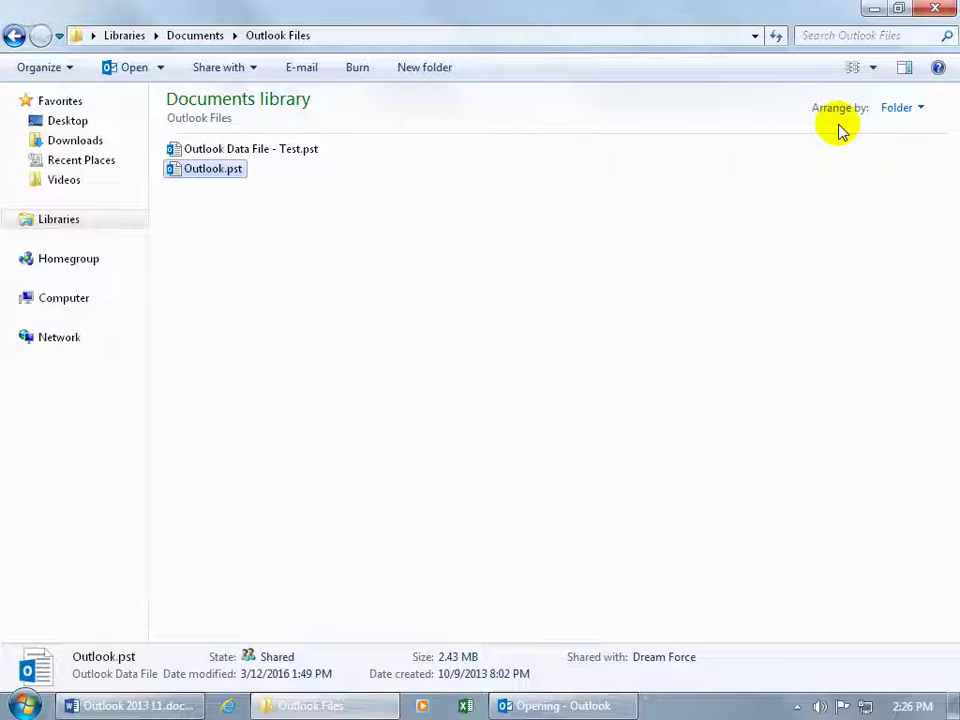
# Step: Trim 'Outlook Files' from the address path to reach My Documents, then reopen Outlook Files there
pyautogui.click(79, 36)
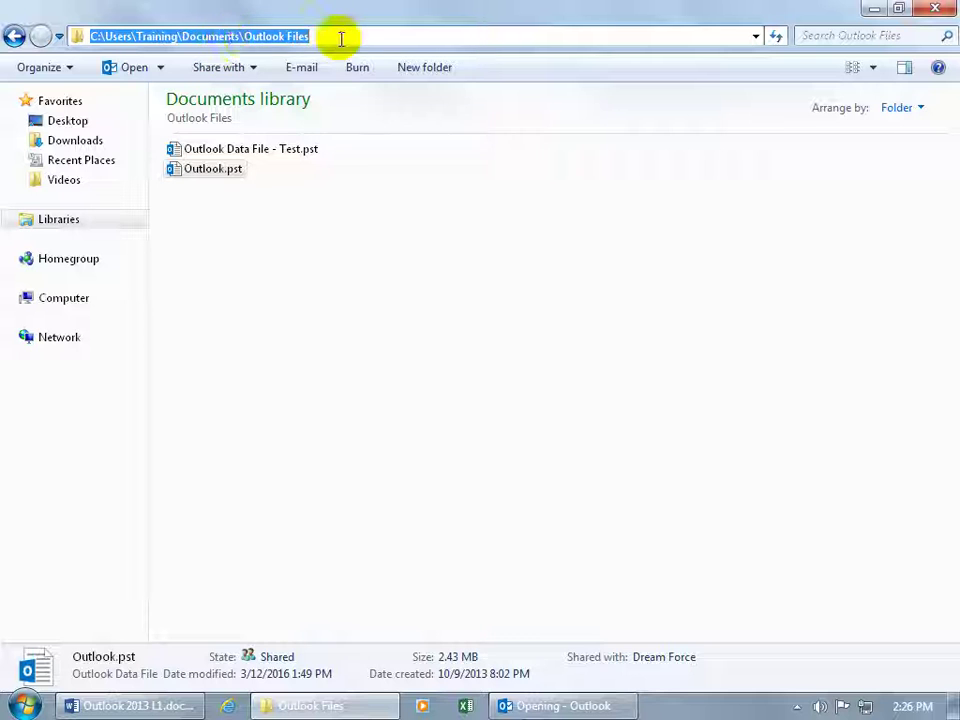
pyautogui.moveTo(341, 38); pyautogui.dragTo(247, 33)
pyautogui.press('BackSpace')
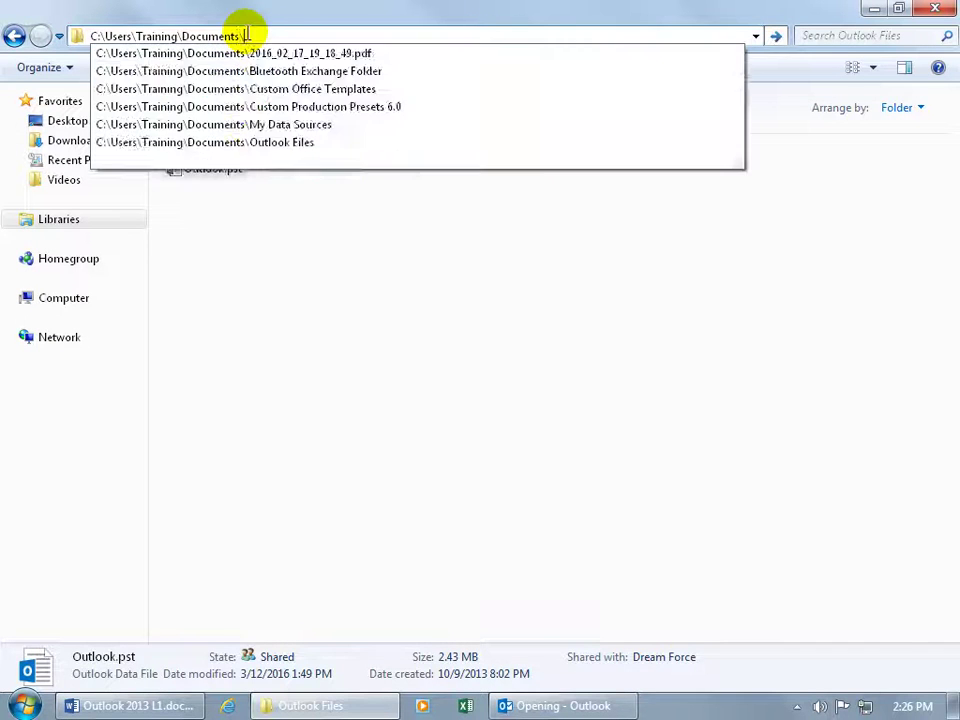
pyautogui.press('Return')
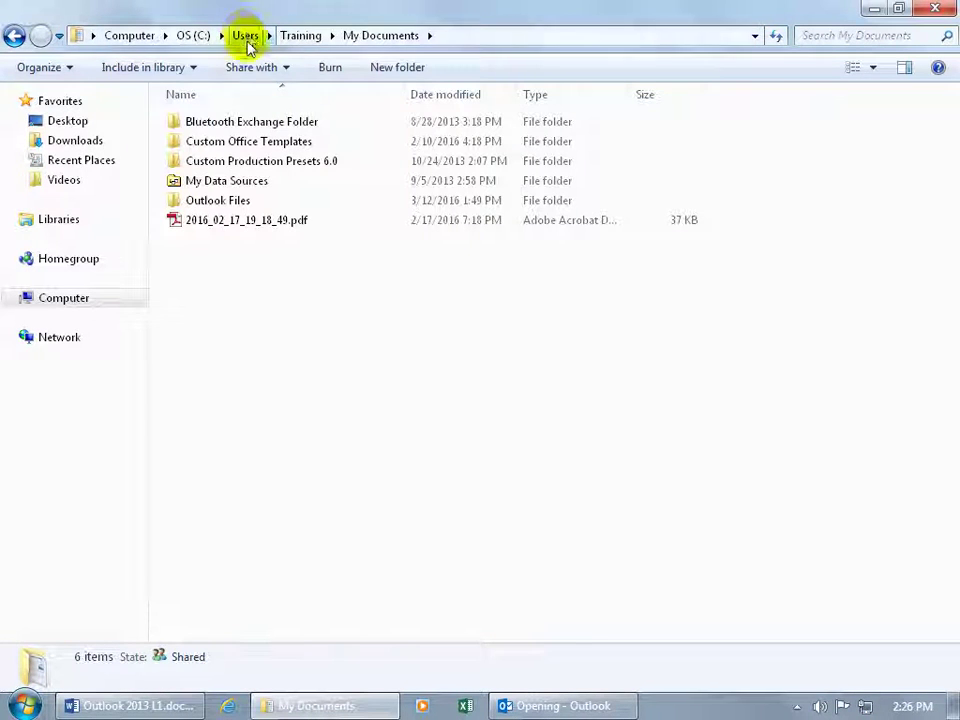
pyautogui.doubleClick(218, 202)
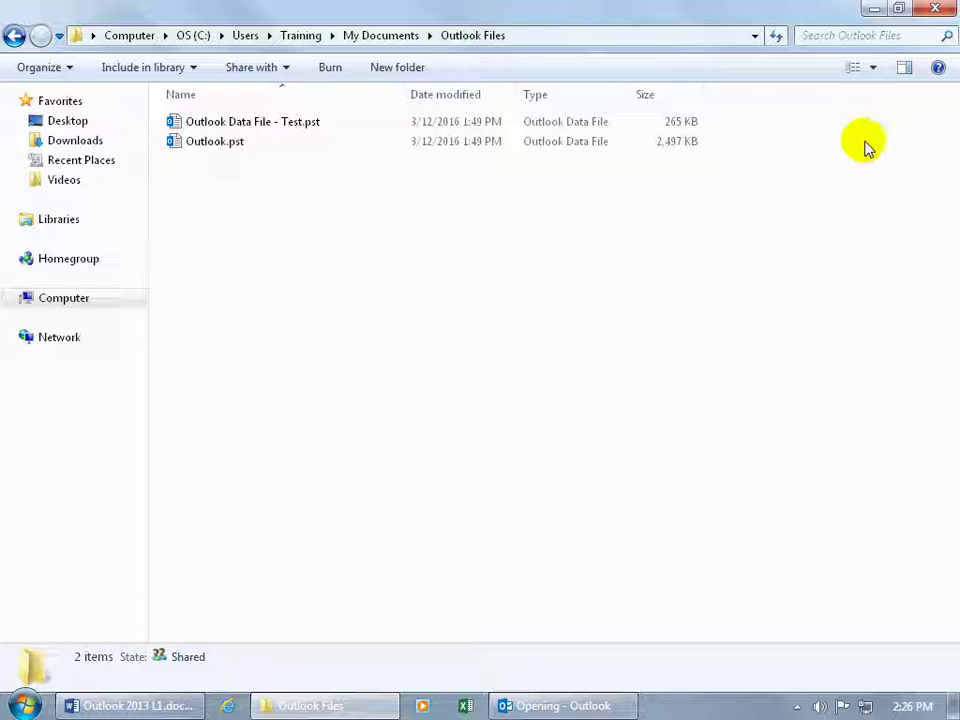
# Step: Close Explorer, choose Existing Outlook Data File delivery, and browse for a data file twice
pyautogui.click(935, 12)
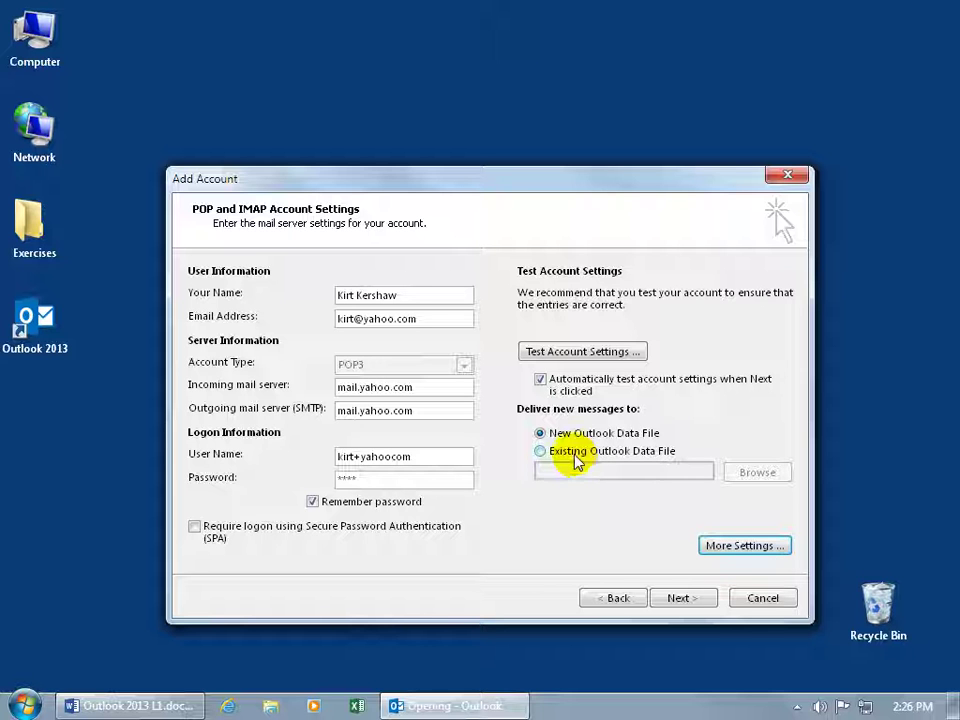
pyautogui.click(576, 456)
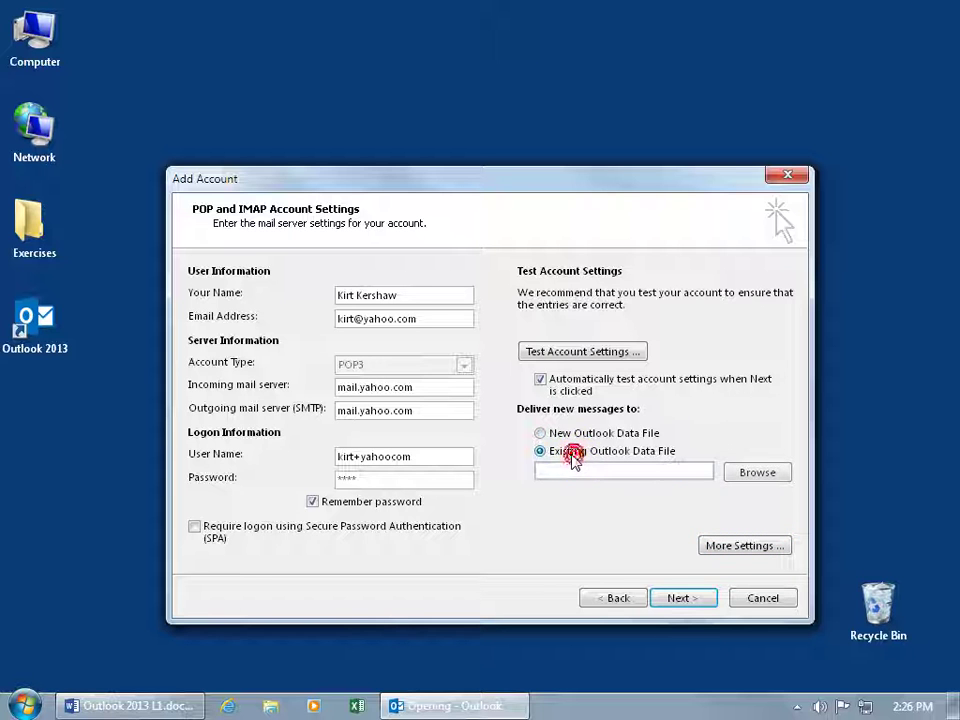
pyautogui.click(755, 475)
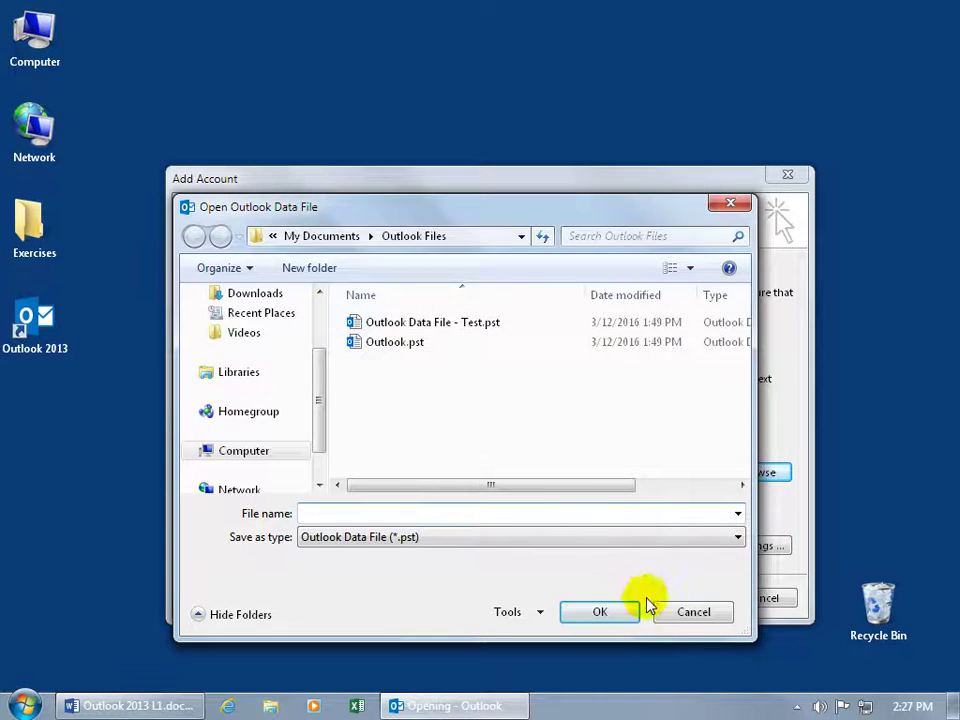
pyautogui.click(680, 616)
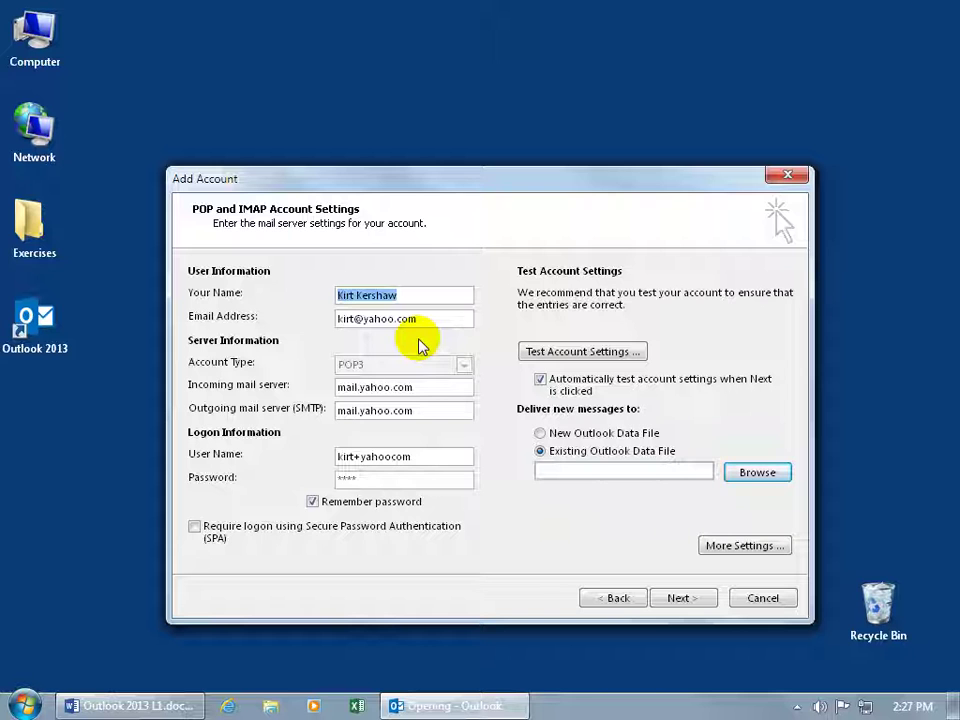
pyautogui.click(754, 473)
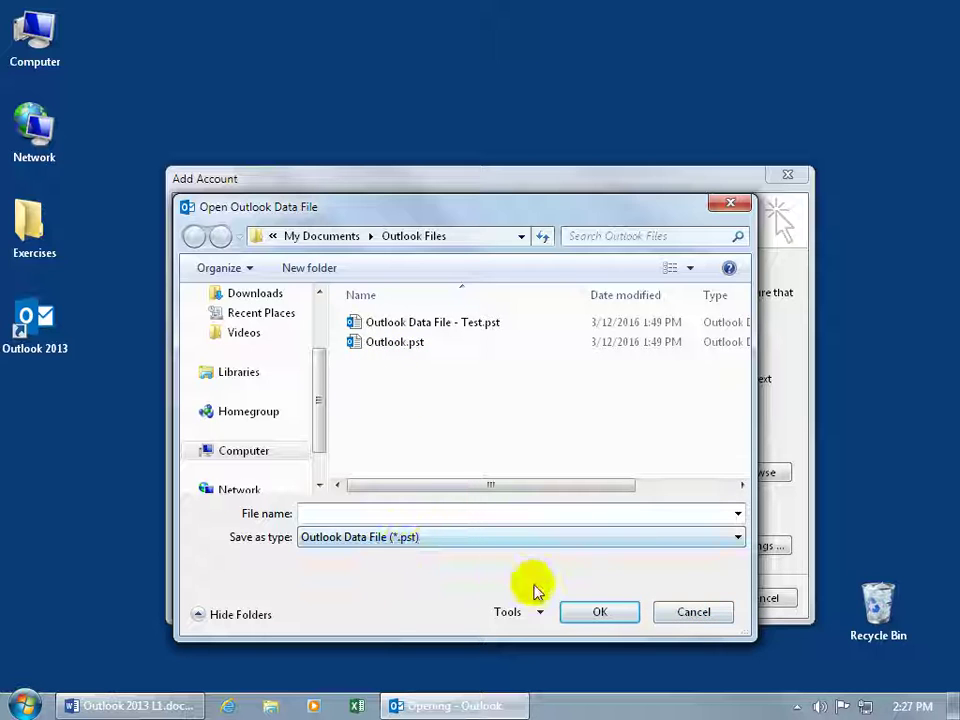
# Step: Deliver the yahoo.com mail to a New Outlook Data File, turn off automatic account testing, and continue
pyautogui.click(697, 616)
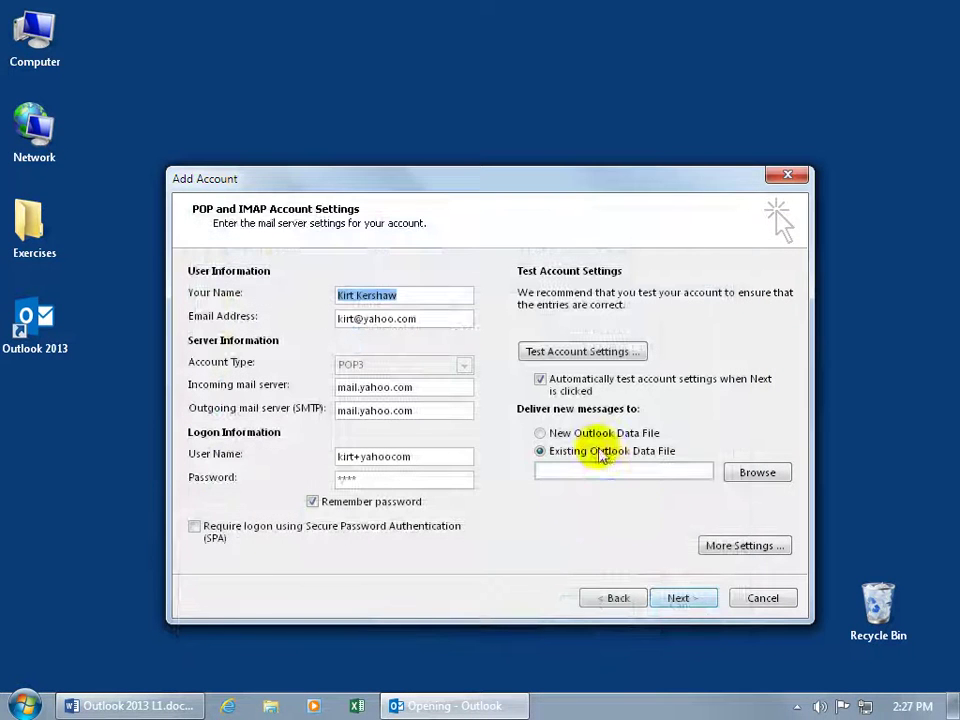
pyautogui.click(540, 433)
pyautogui.click(540, 434)
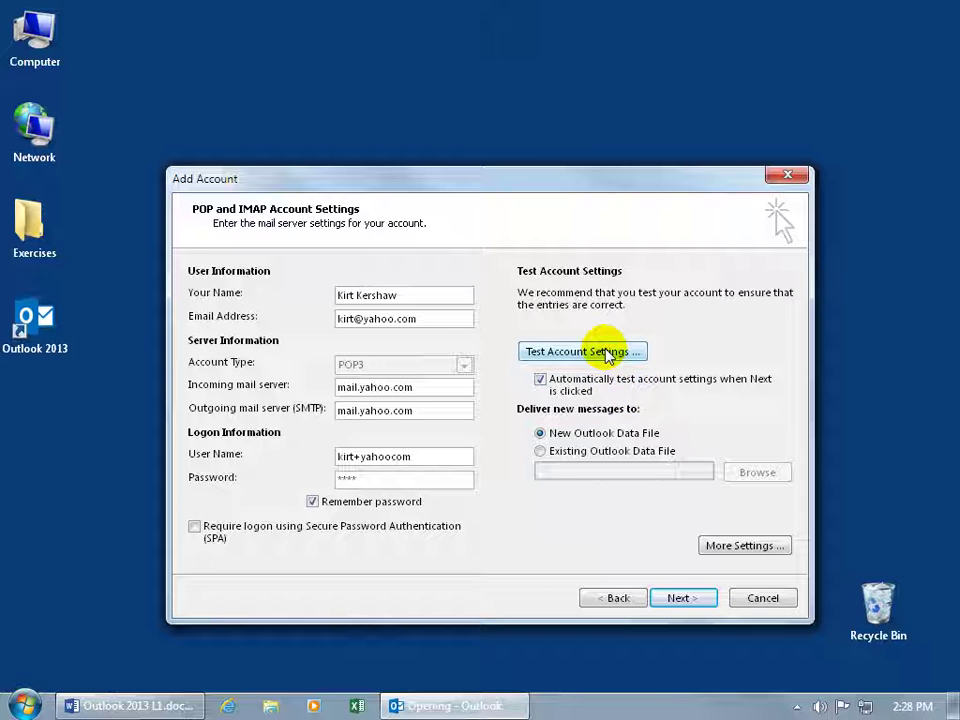
pyautogui.click(540, 379)
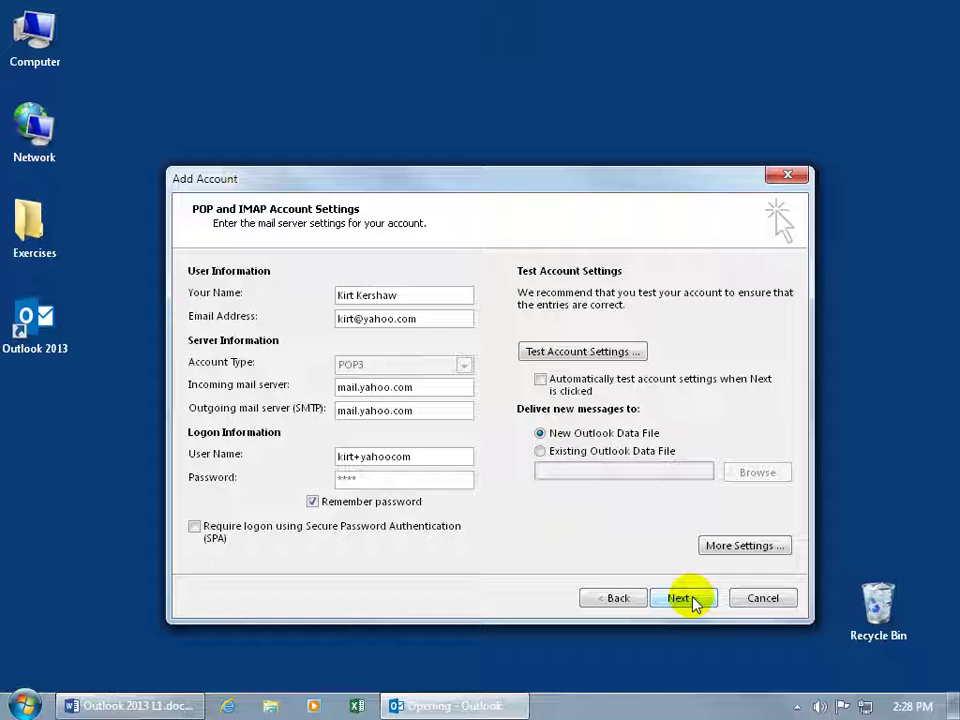
pyautogui.click(690, 600)
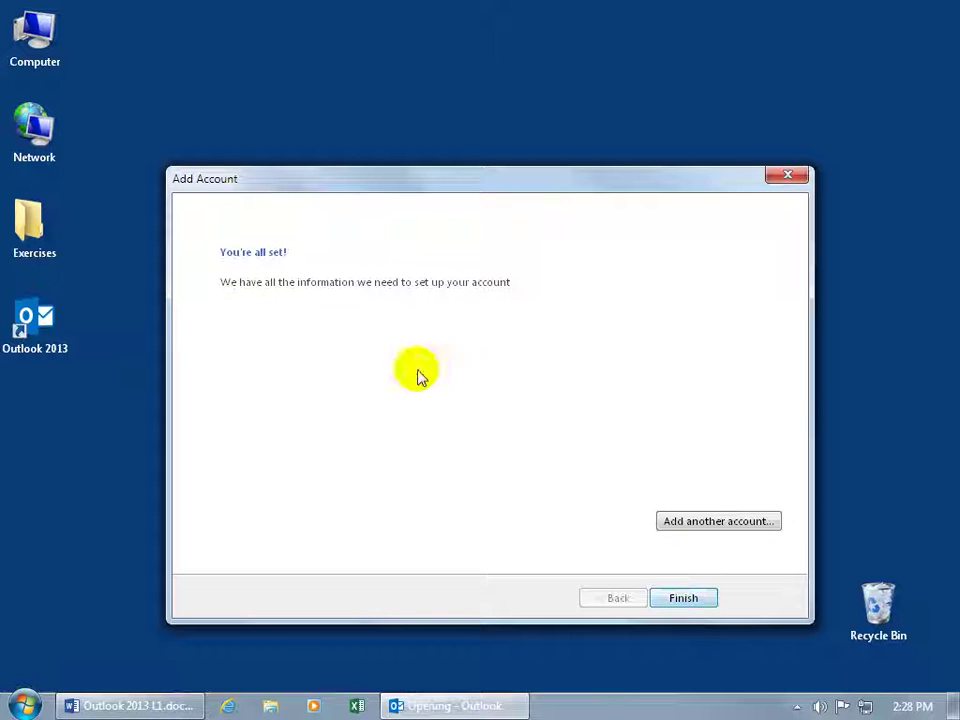
# Step: Finish the Add Account wizard so Outlook opens on the empty Inbox
pyautogui.click(694, 598)
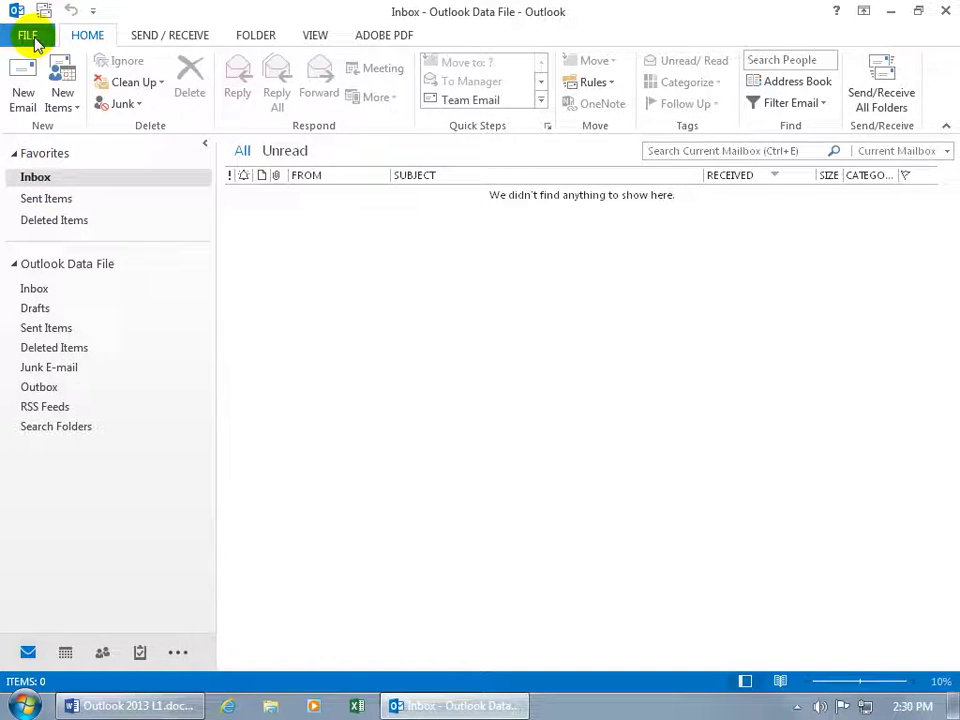
# Step: Open Account Settings from the FILE view to list the configured POP/SMTP account
pyautogui.click(29, 35)
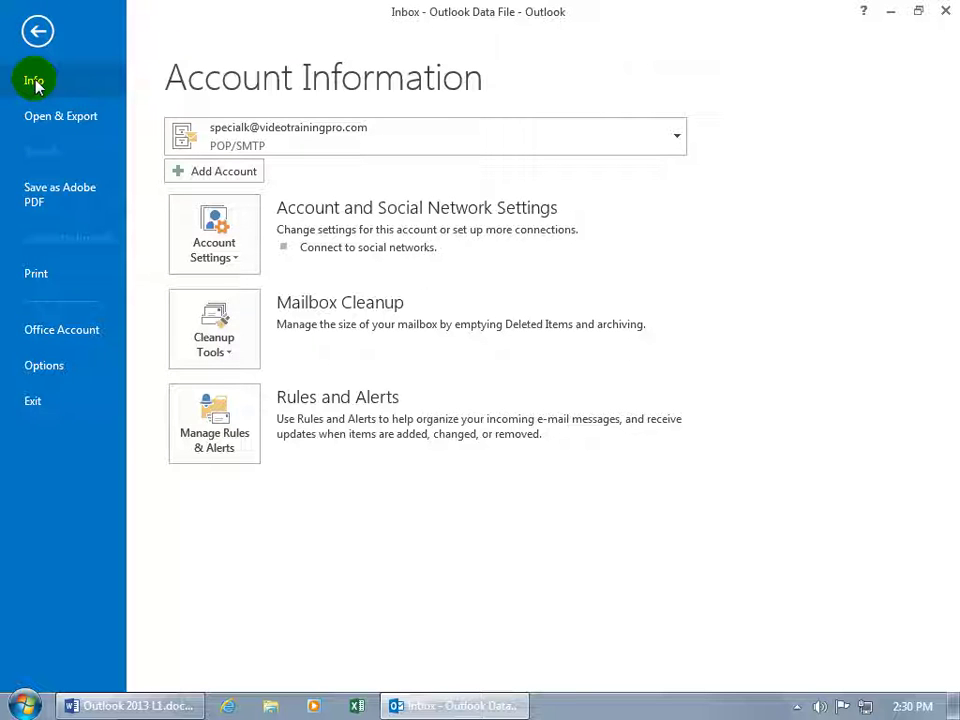
pyautogui.click(233, 260)
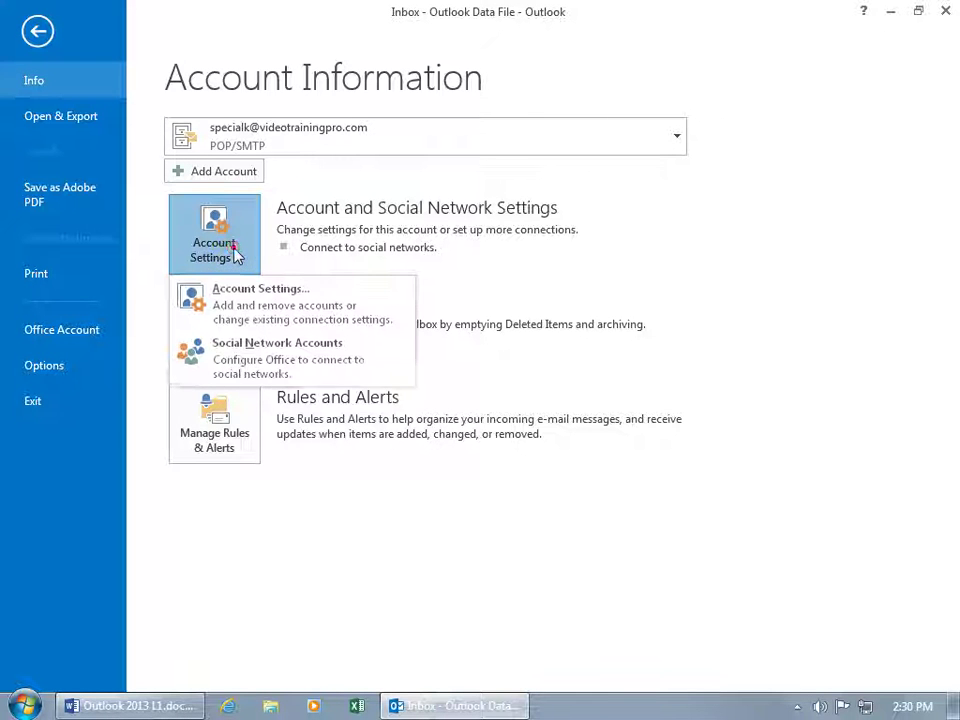
pyautogui.click(237, 298)
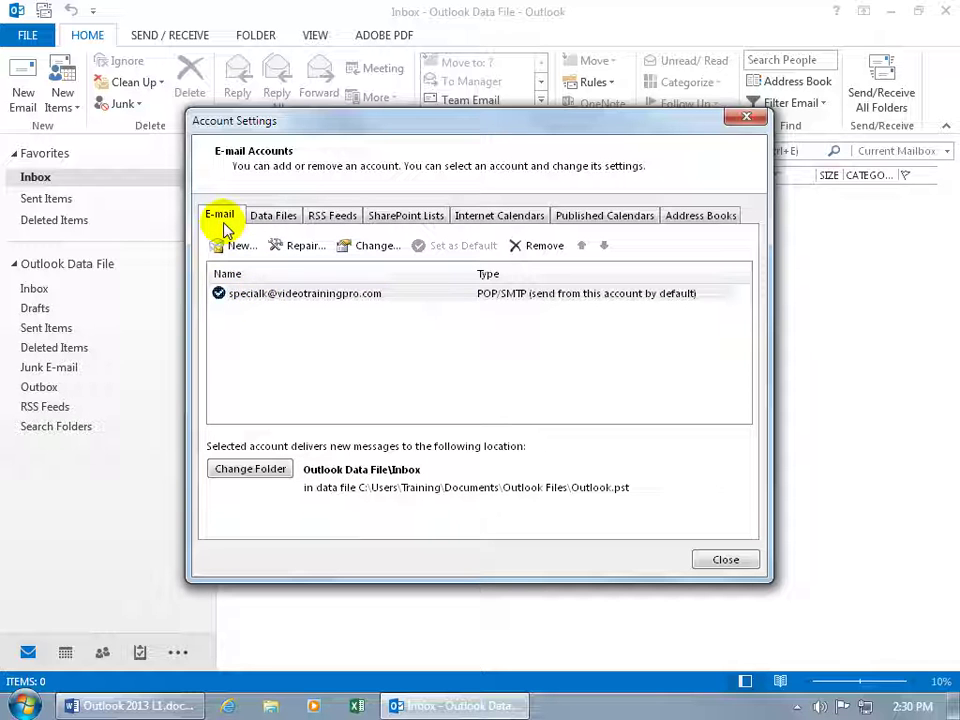
# Step: Begin a new manual POP or IMAP account, then cancel it and close Account Settings
pyautogui.click(237, 249)
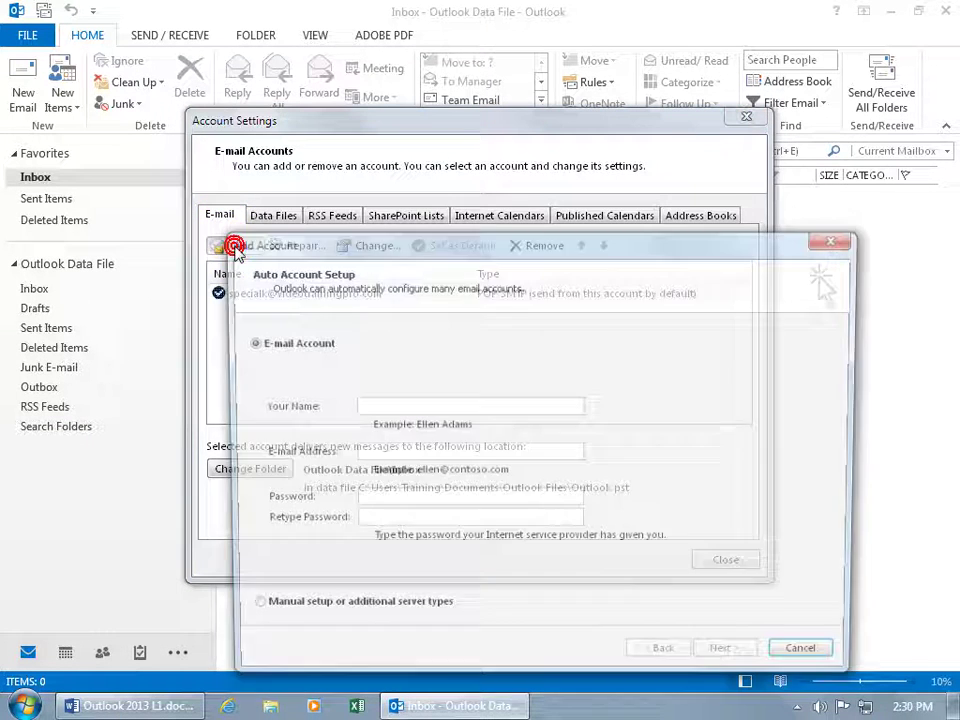
pyautogui.moveTo(310, 241); pyautogui.dragTo(261, 153)
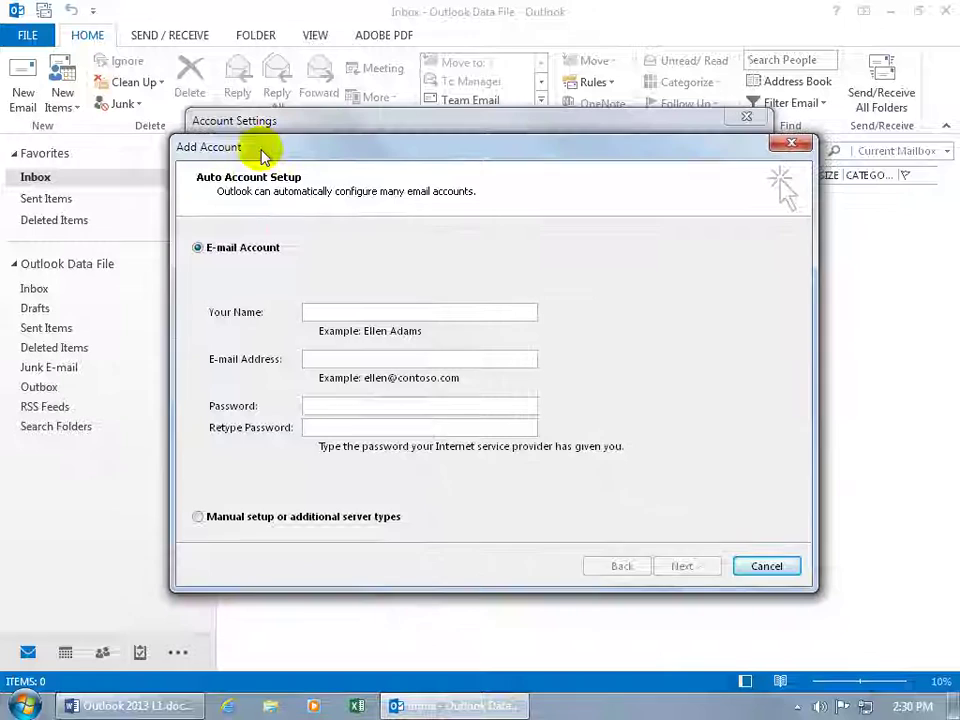
pyautogui.click(199, 518)
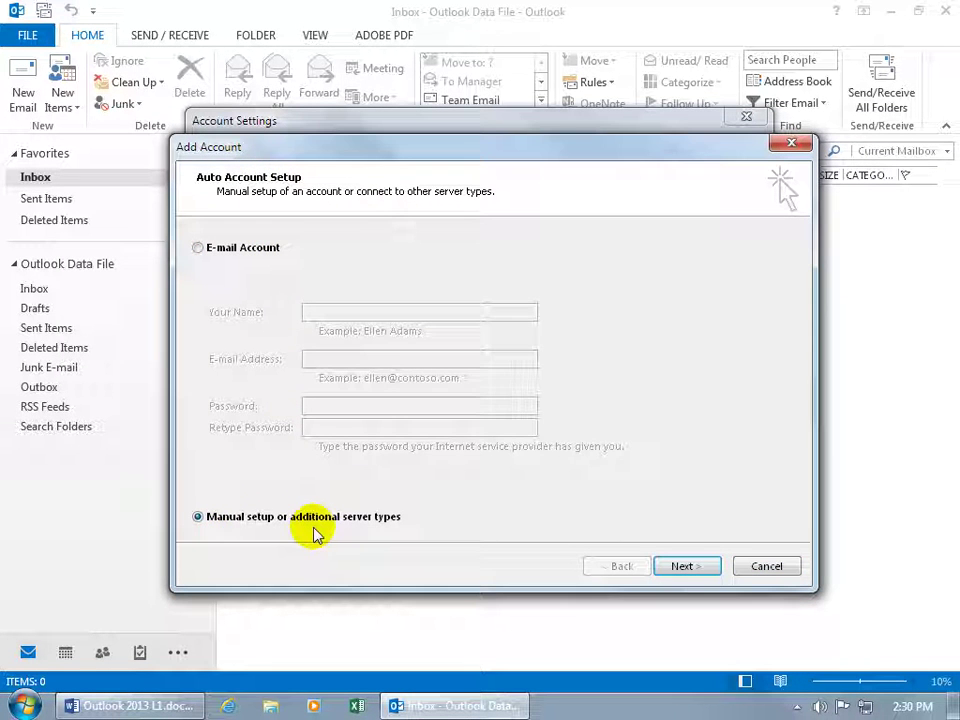
pyautogui.click(672, 567)
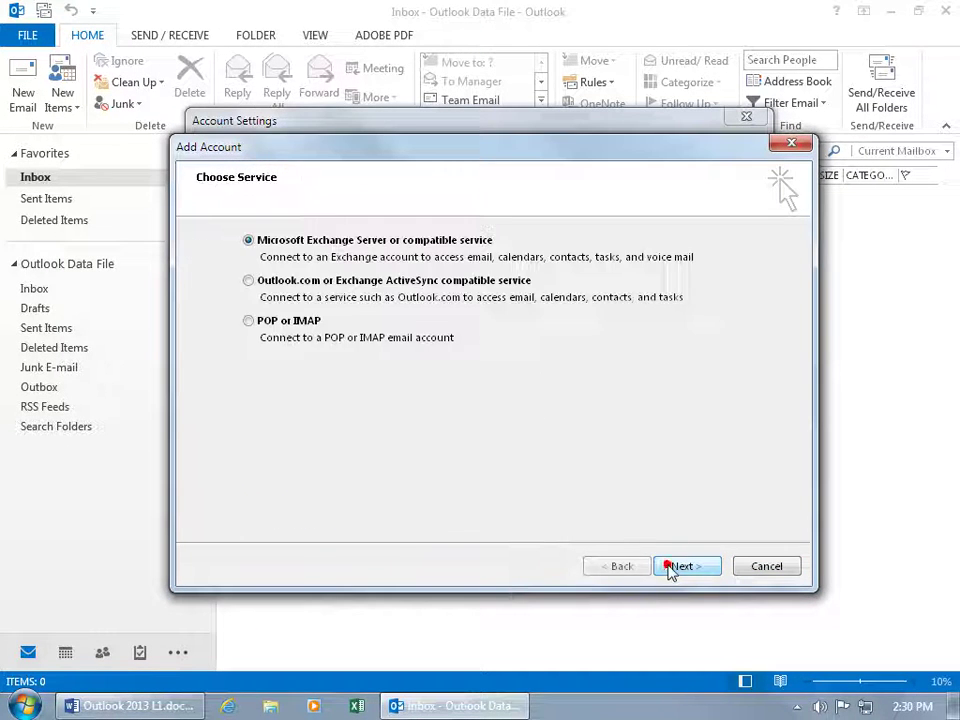
pyautogui.click(272, 322)
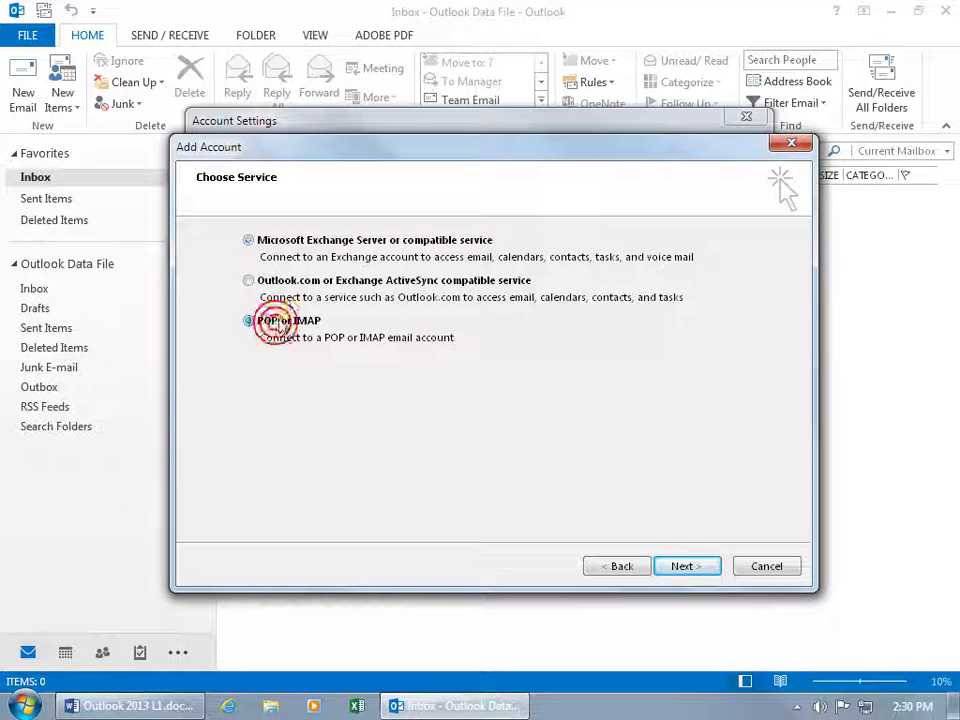
pyautogui.click(680, 568)
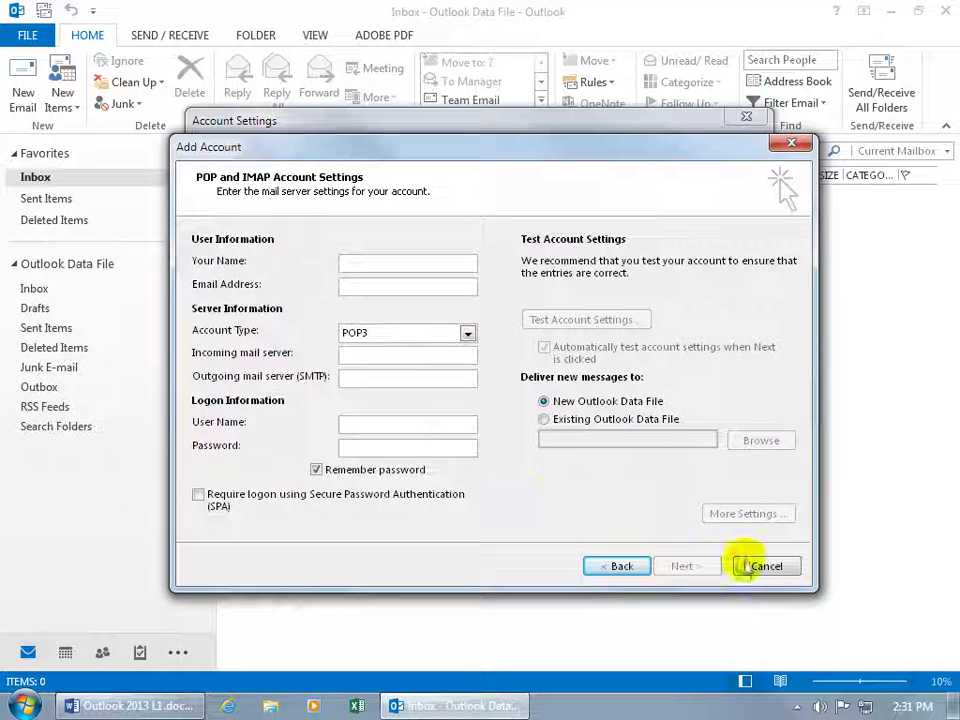
pyautogui.click(766, 568)
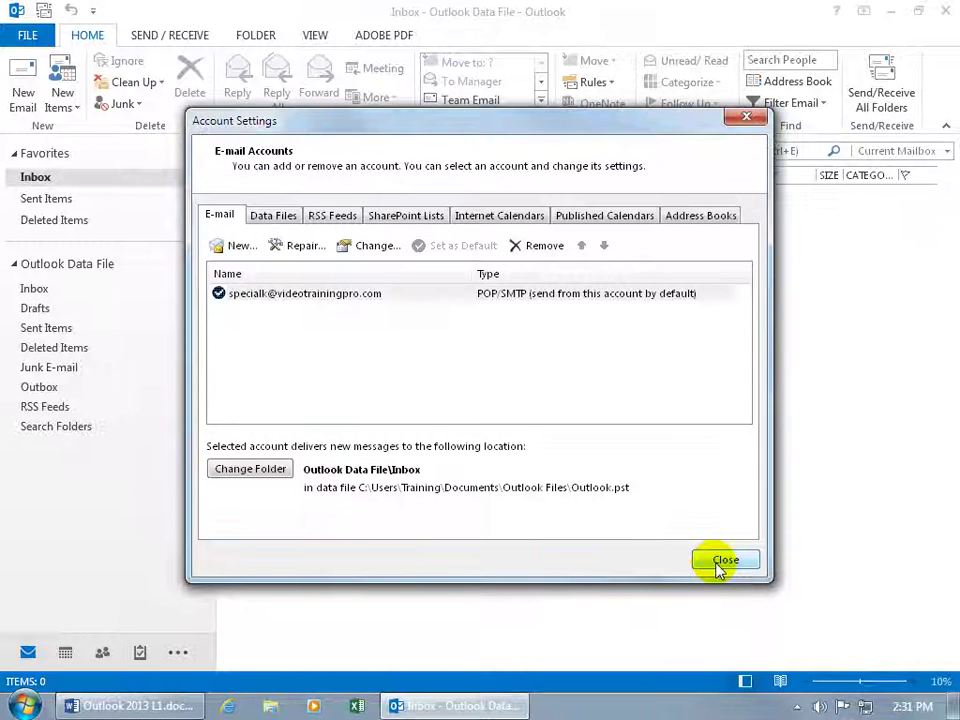
pyautogui.click(720, 563)
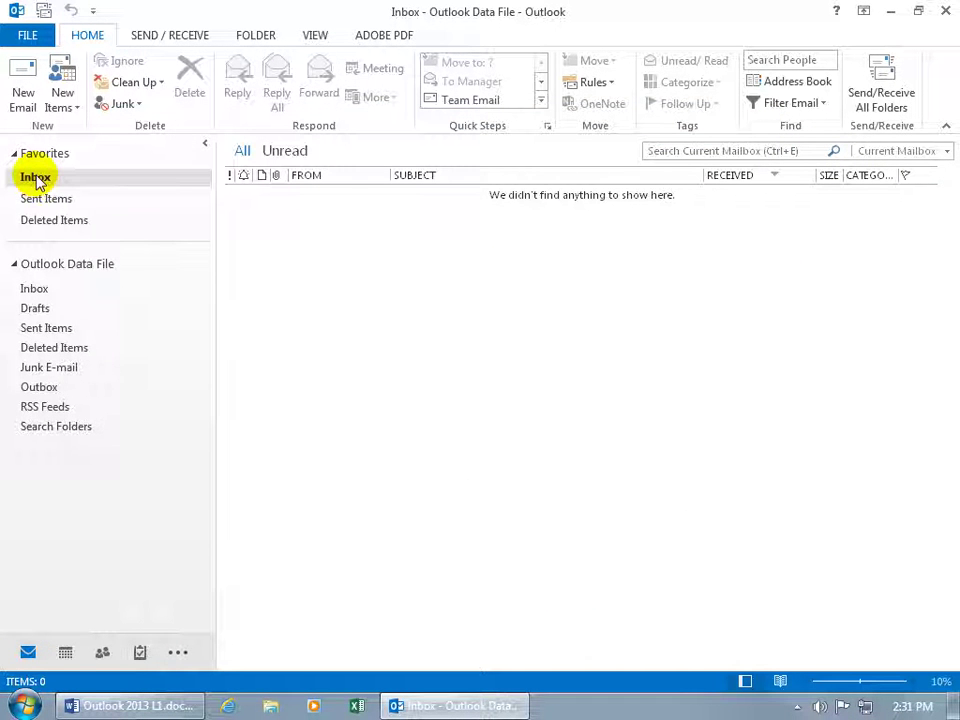